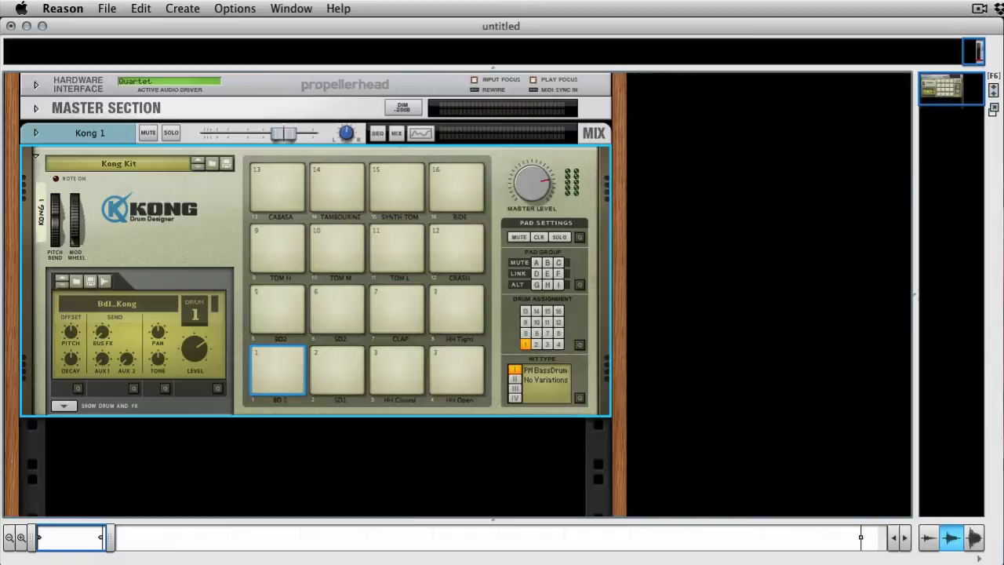
- Scroll the rack down to bring the new Kong 1 panel into view
scroll(742, 379, "down", 3)
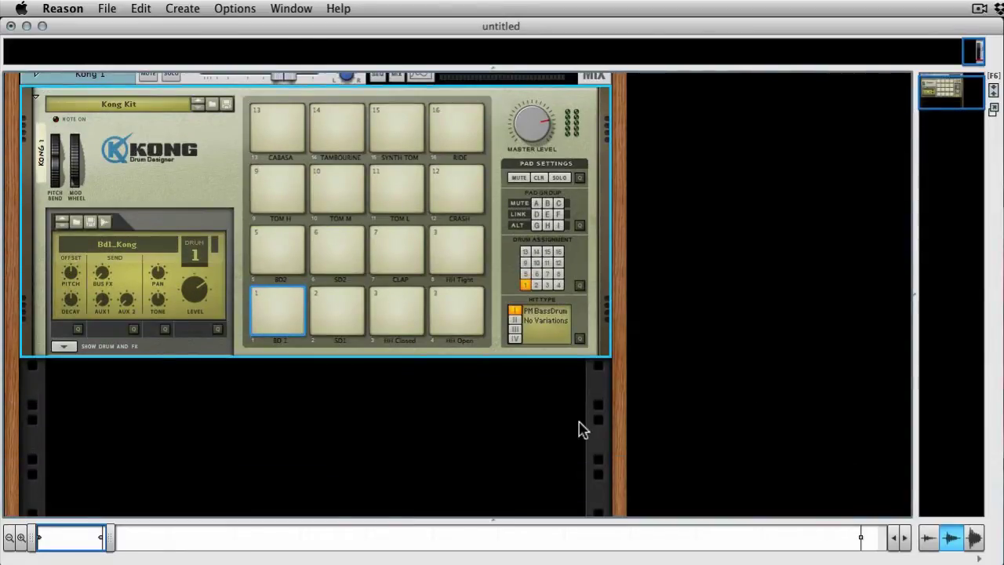
- Add a Redrum Drum Computer below Kong from the rack's context menu
right_click(314, 432)
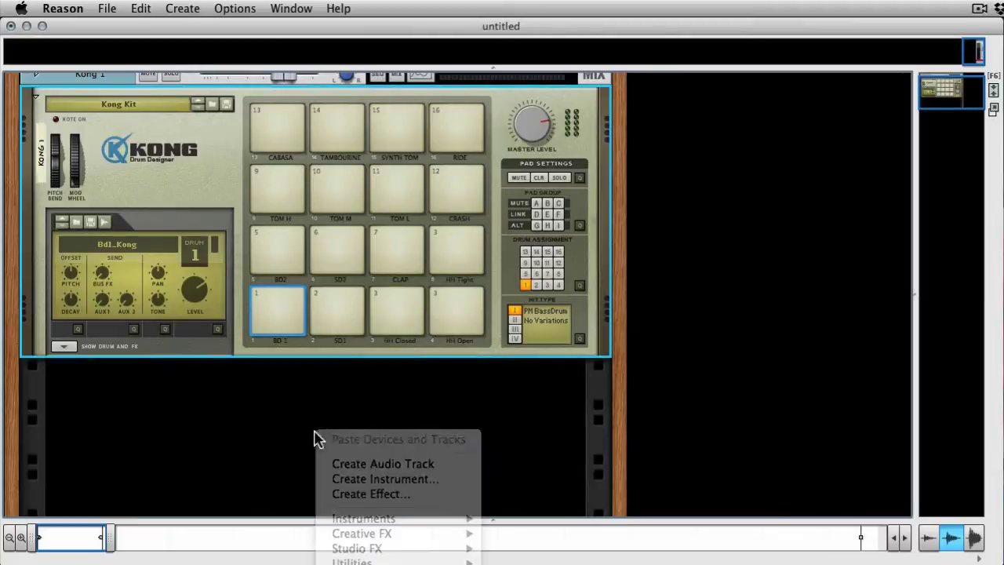
mouse_move(422, 519)
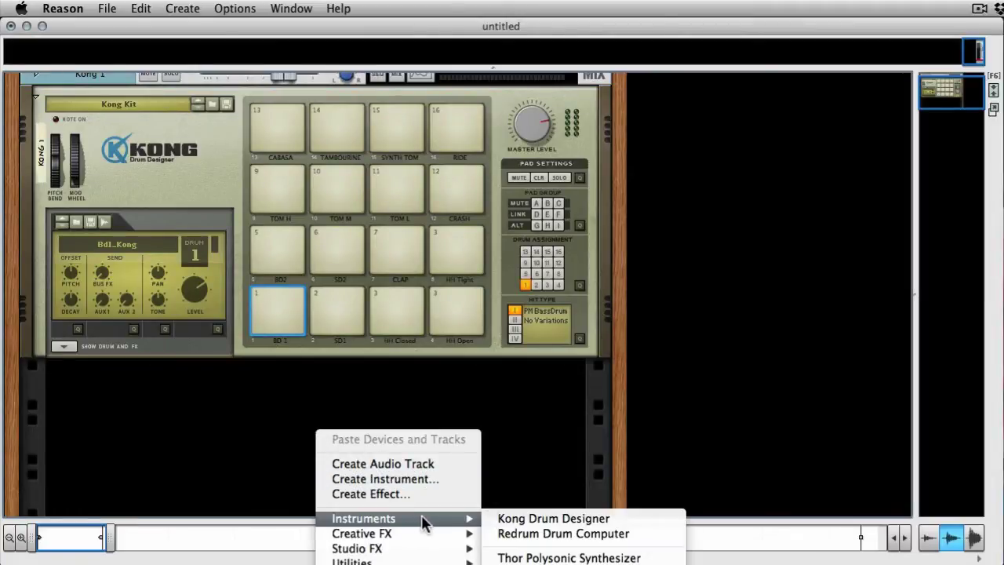
left_click(522, 533)
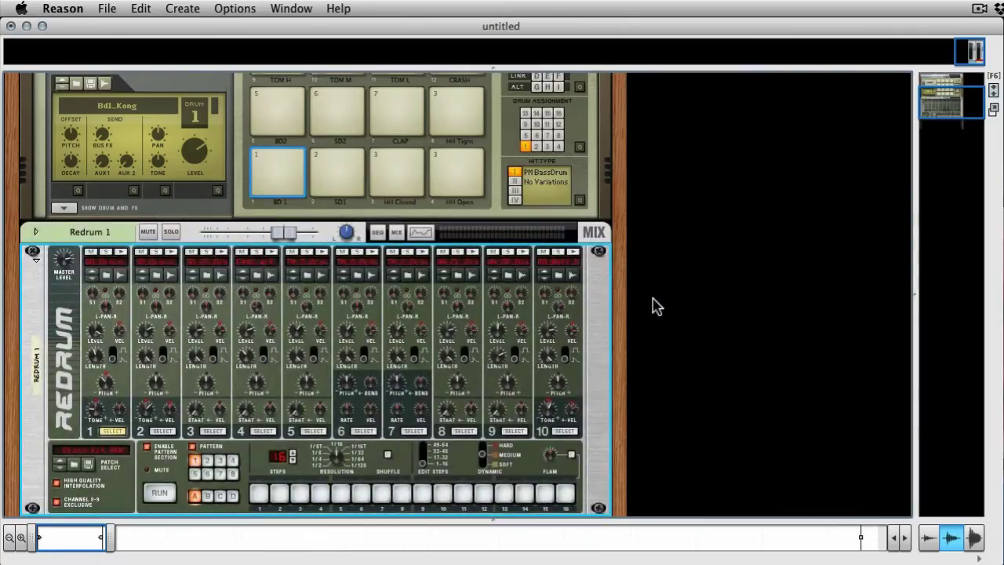
scroll(652, 306, "down", 1)
scroll(658, 307, "down", 3)
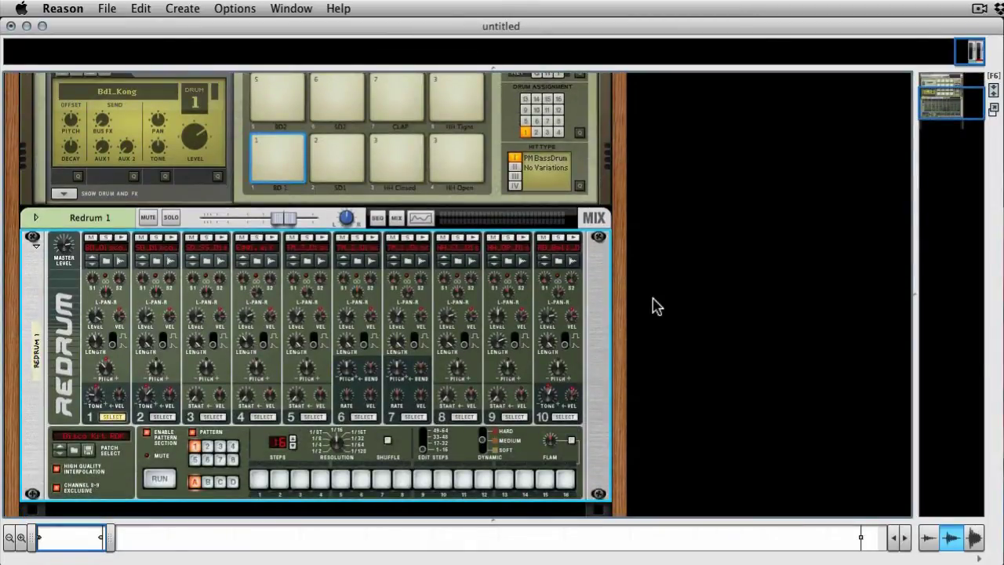
- Mute Redrum 1 and reset it to the empty Init Patch
left_click(146, 218)
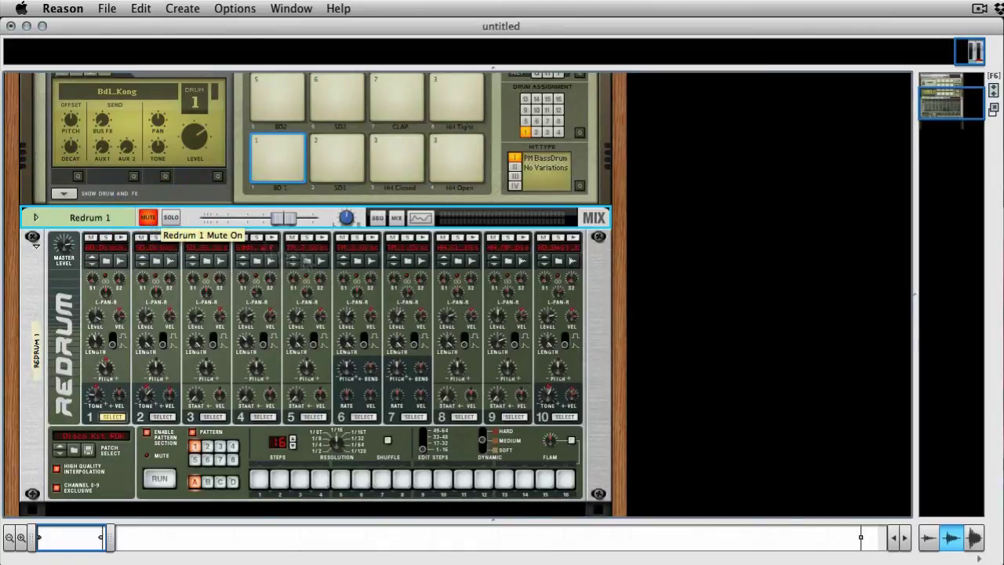
right_click(556, 288)
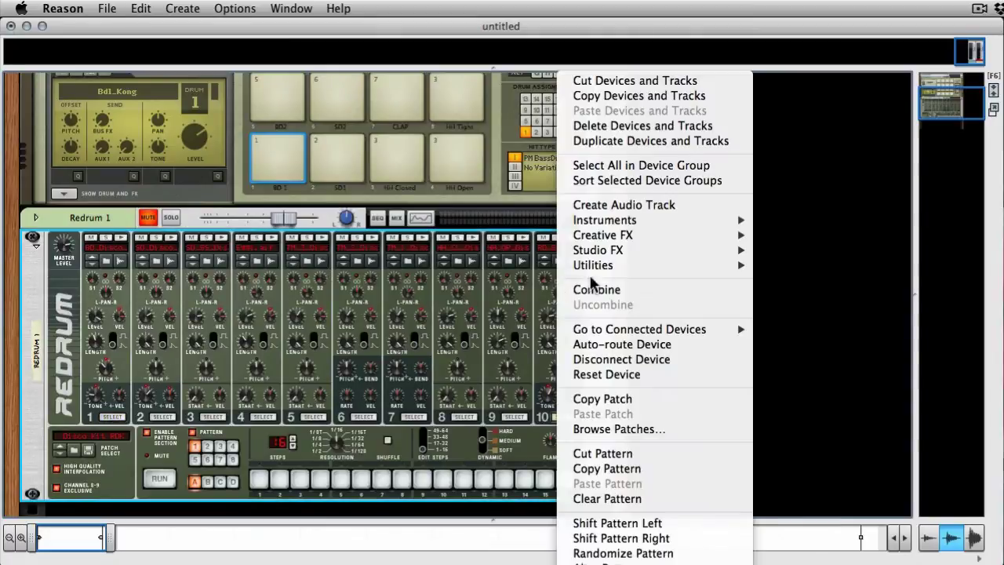
left_click(648, 373)
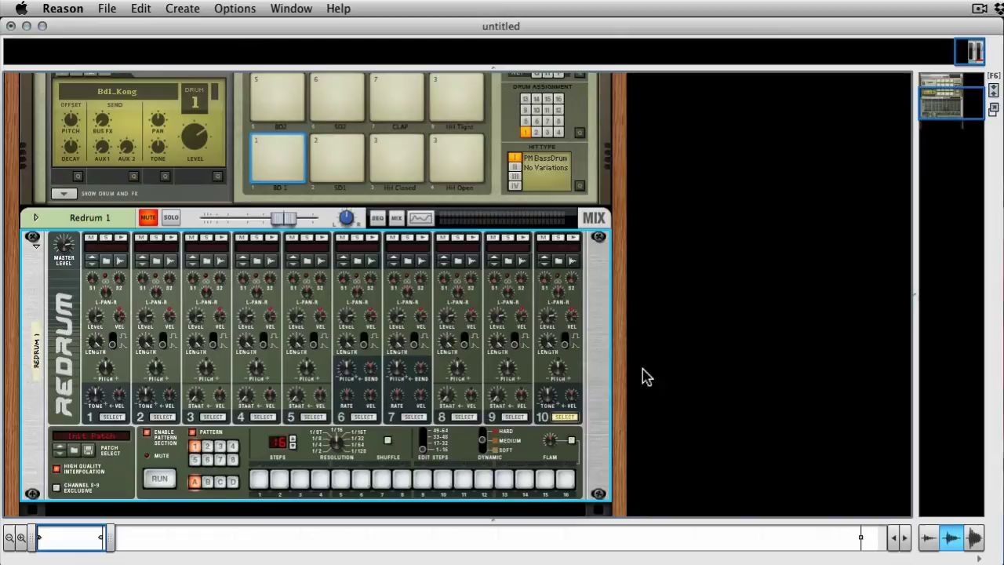
- Flip the rack with Tab to show the rear panels
key("Tab")
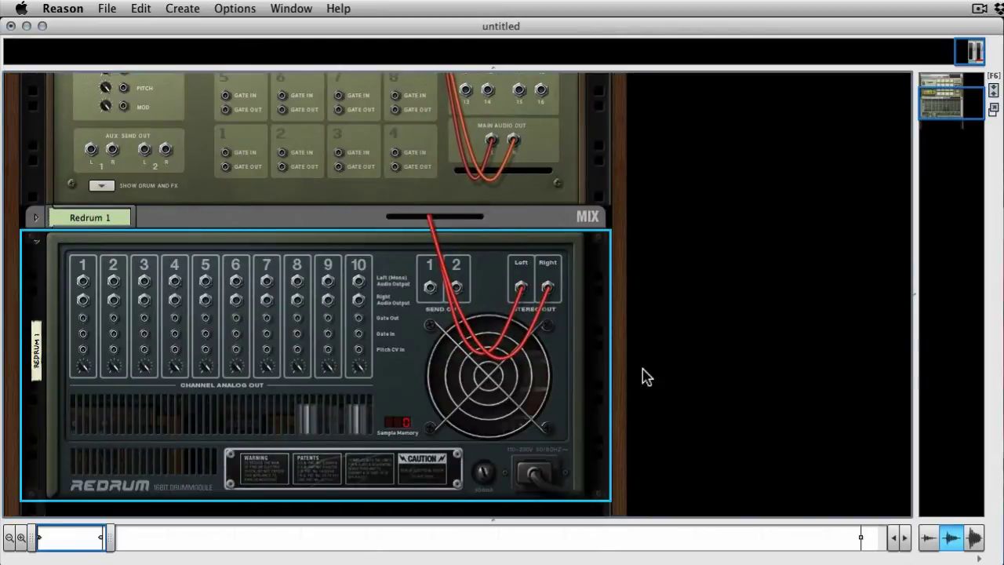
scroll(641, 377, "up", 5)
scroll(642, 376, "down", 4)
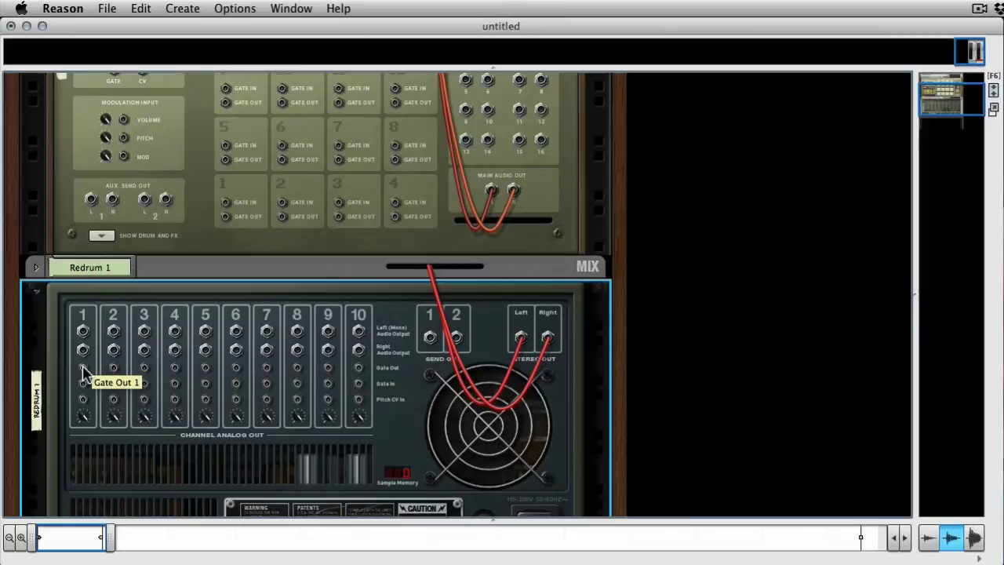
- Cable Redrum gate outputs to Kong pad gate inputs, starting with channel 1 to pad 1
left_click_drag(83, 369, 224, 209)
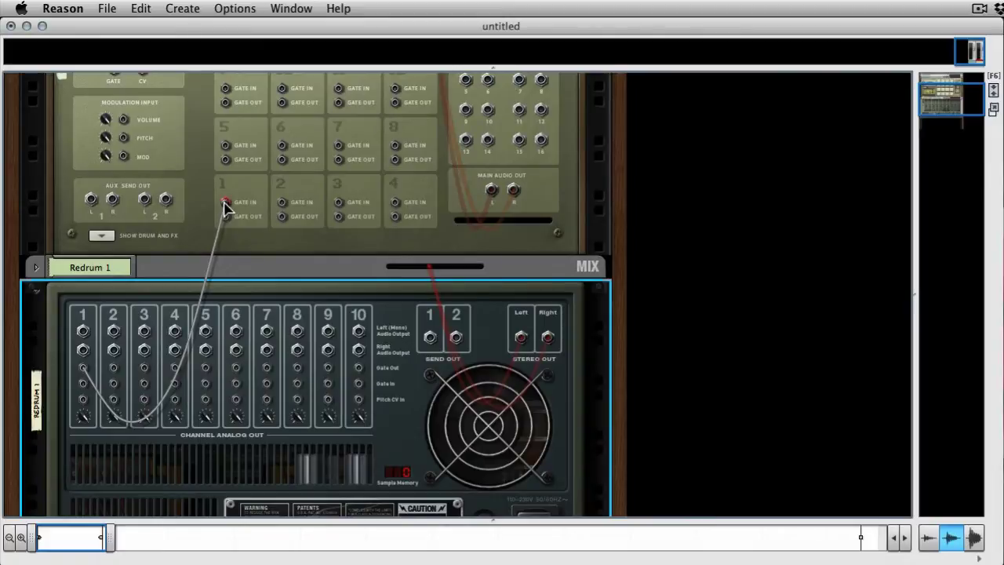
left_click(224, 208)
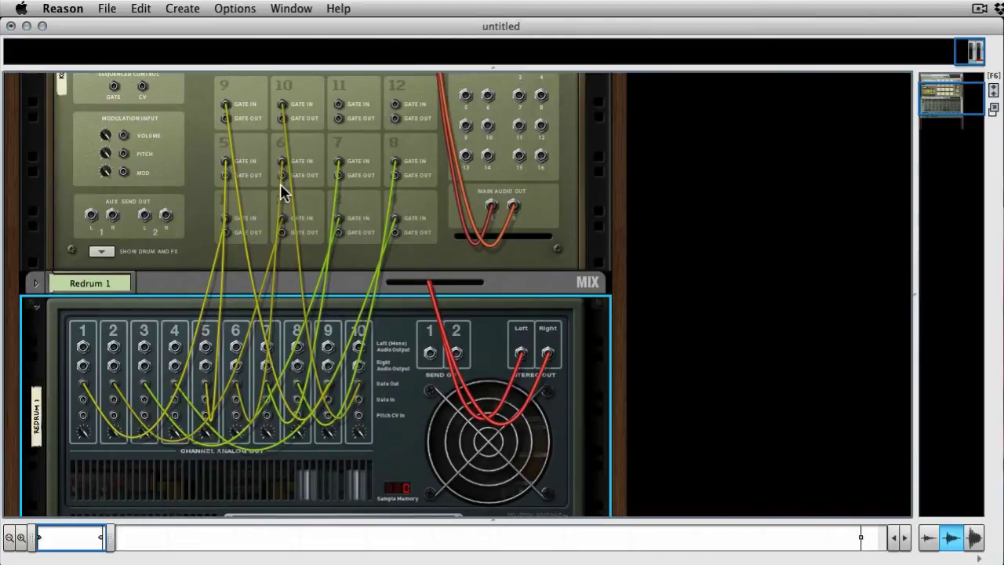
scroll(280, 184, "up", 3)
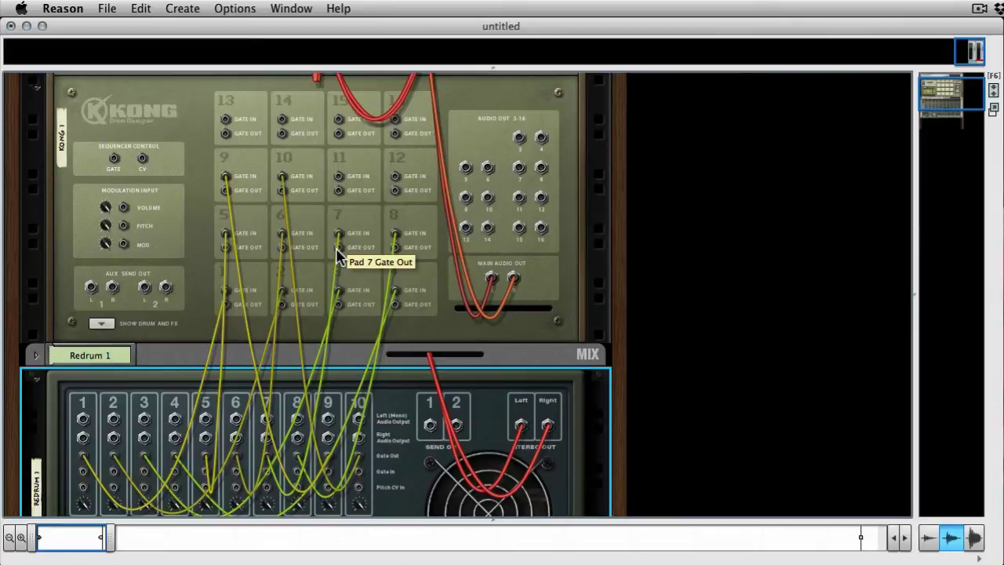
scroll(337, 255, "down", 4)
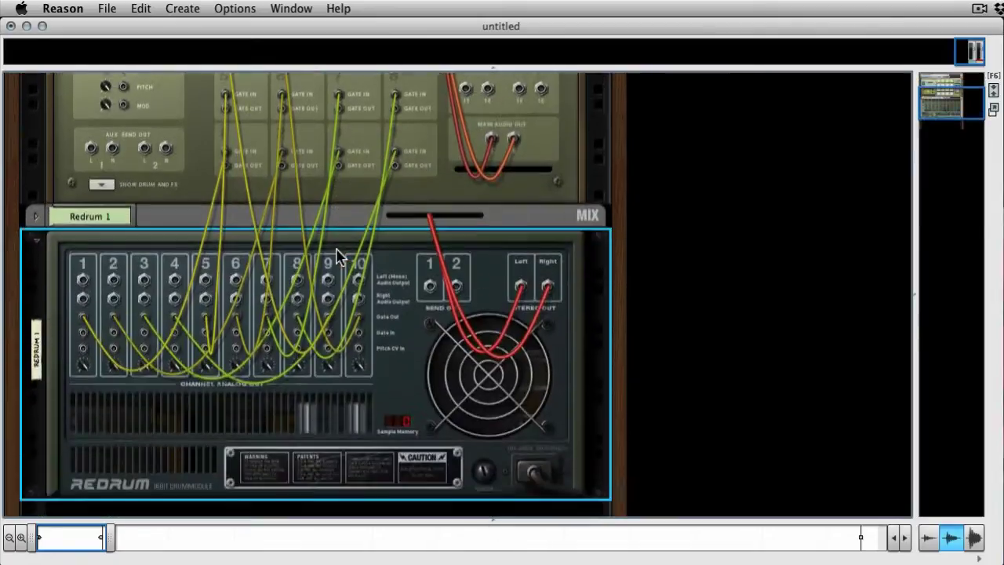
- Return the rack to the front and audition Kong pads 1 (kick), 2 (snare), 3 (closed hi-hat)
key("Tab")
scroll(339, 255, "up", 4)
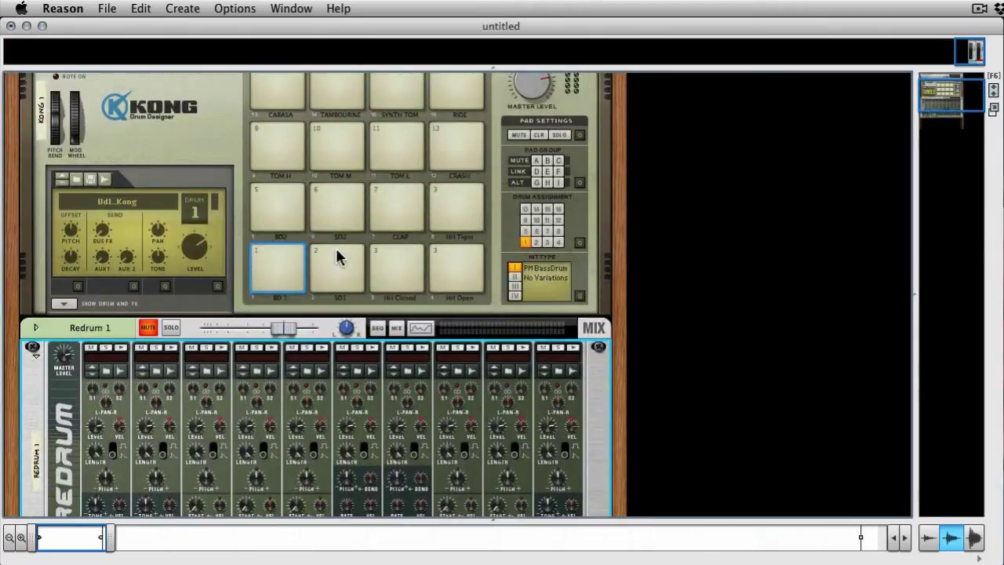
left_click(284, 262)
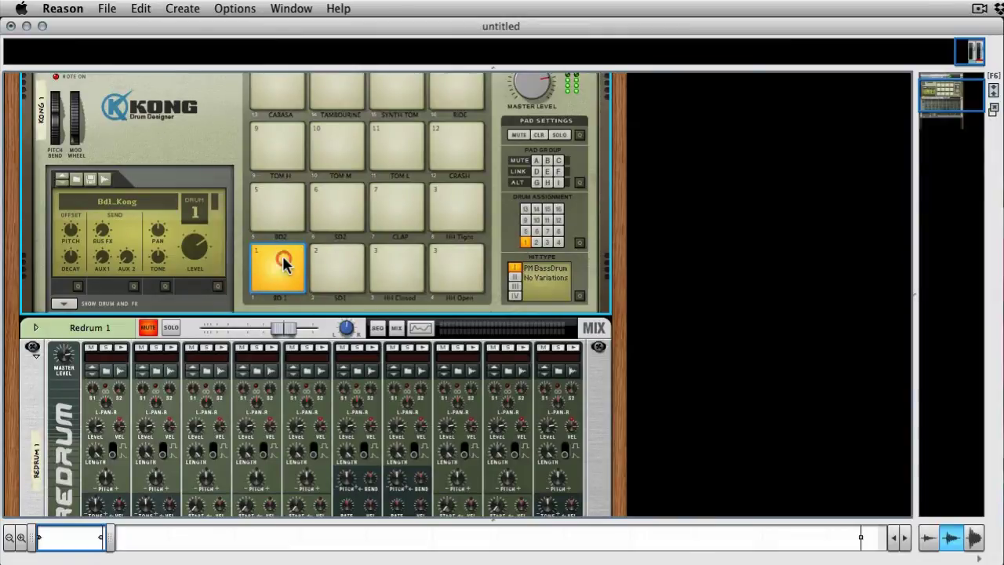
left_click(338, 259)
left_click(402, 265)
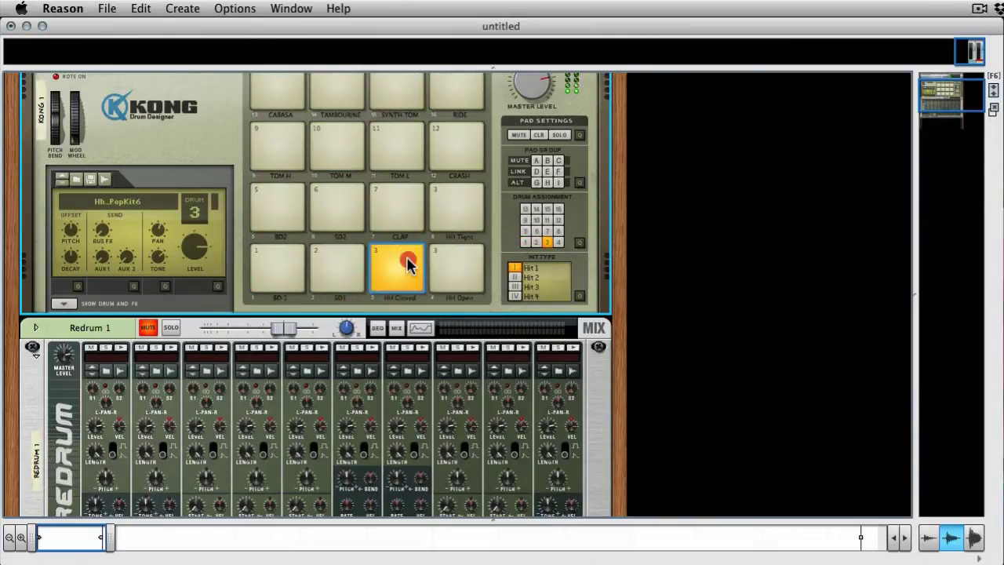
left_click(284, 265)
scroll(282, 267, "up", 3)
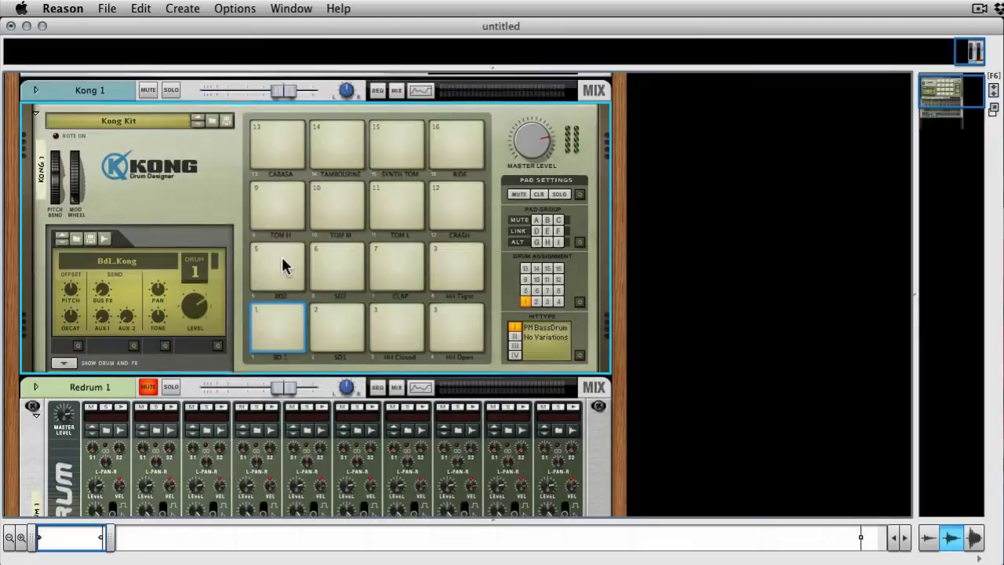
left_click(278, 322)
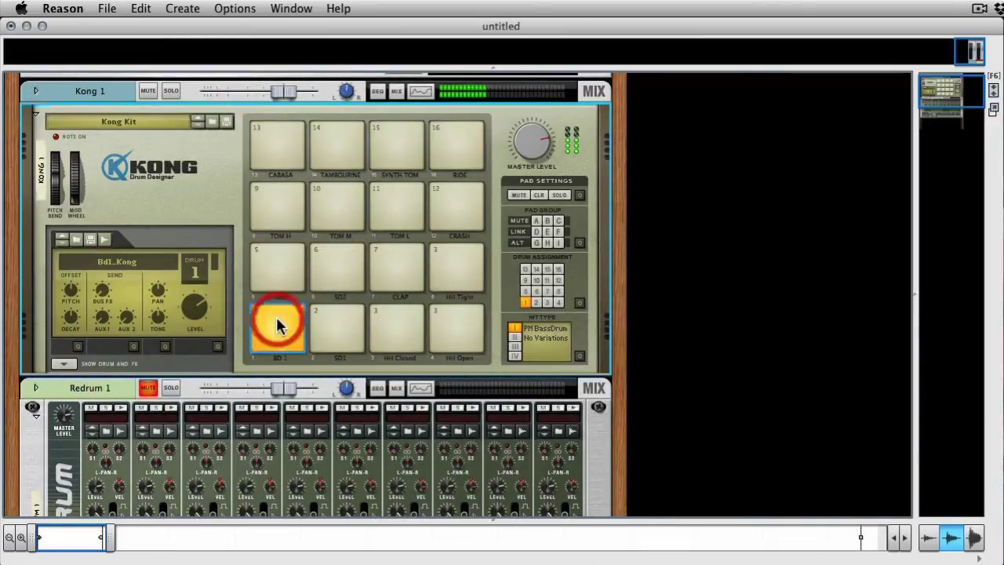
- Deselect Kong and scroll down to the muted Redrum's channels
scroll(320, 284, "down", 4)
scroll(320, 284, "down", 1)
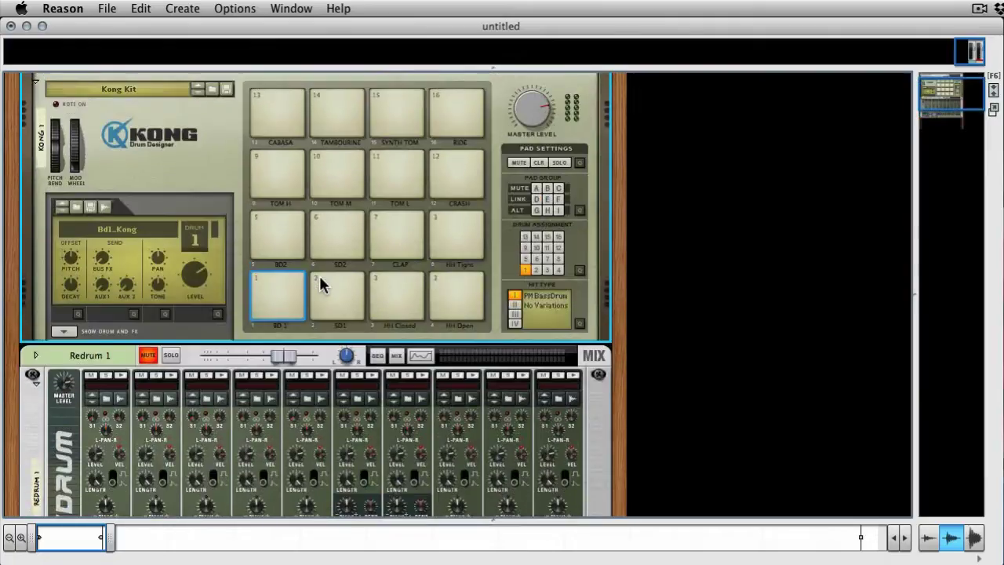
scroll(320, 284, "down", 2)
scroll(319, 276, "down", 2)
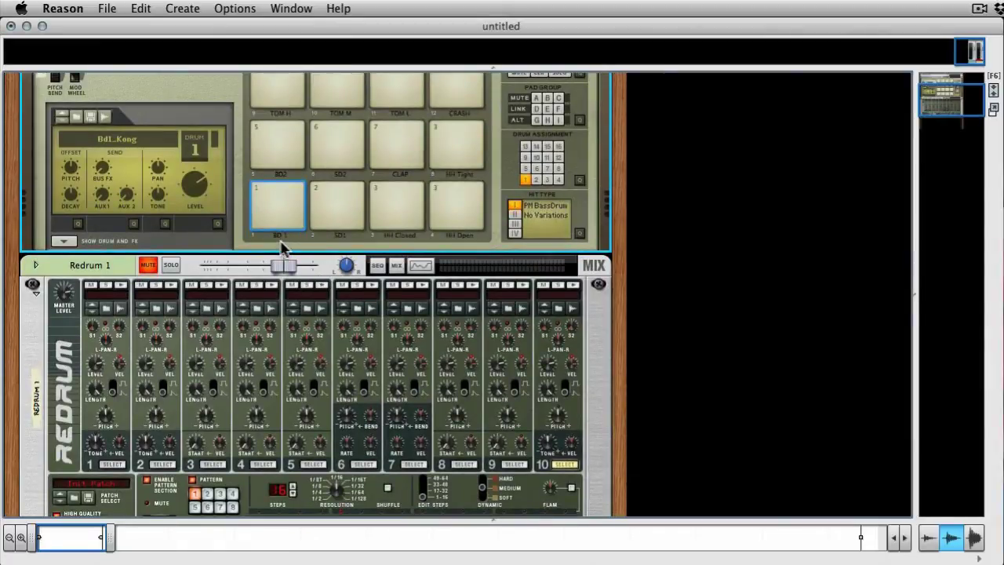
left_click(683, 306)
scroll(684, 309, "down", 1)
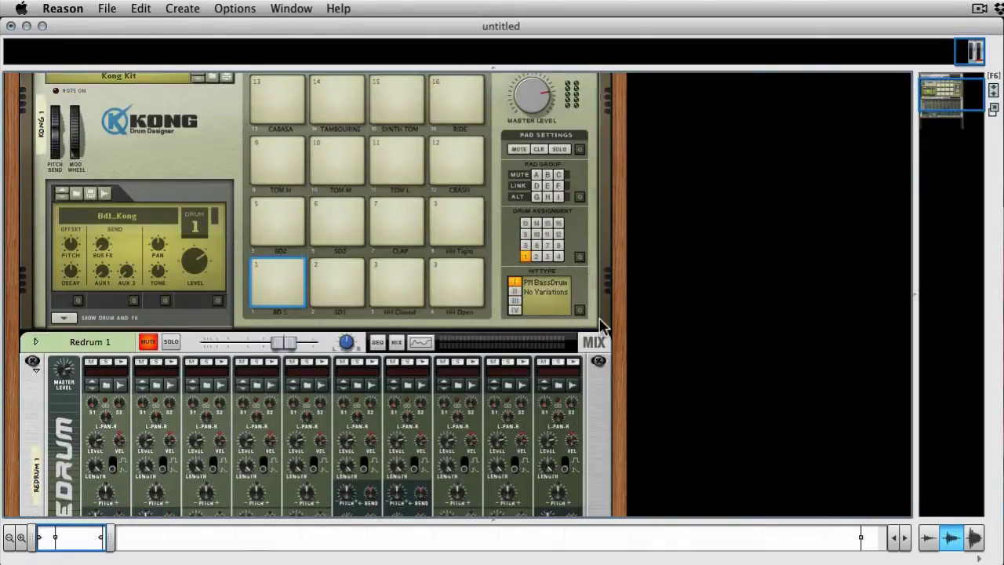
scroll(603, 326, "down", 1)
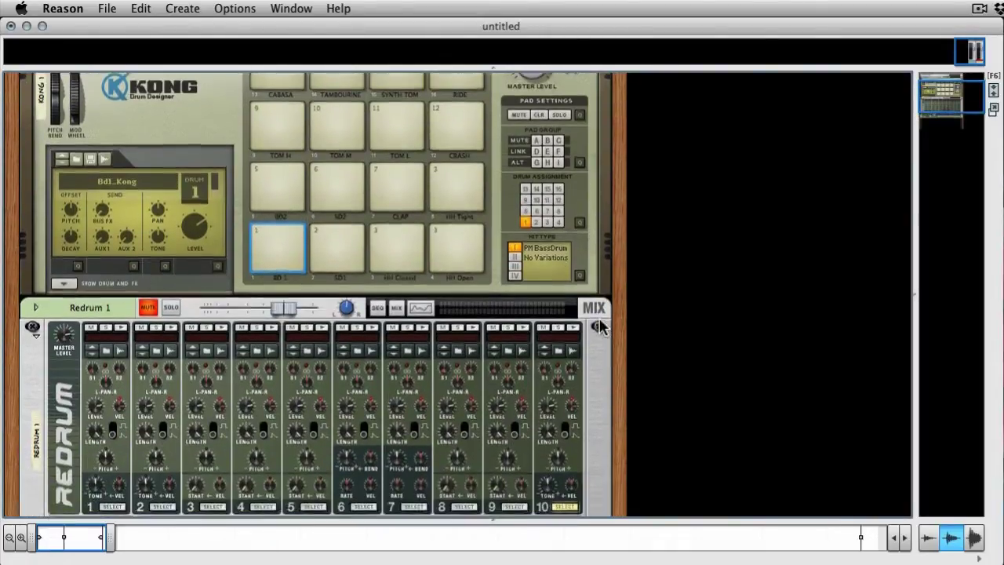
scroll(603, 326, "up", 4)
scroll(603, 326, "down", 5)
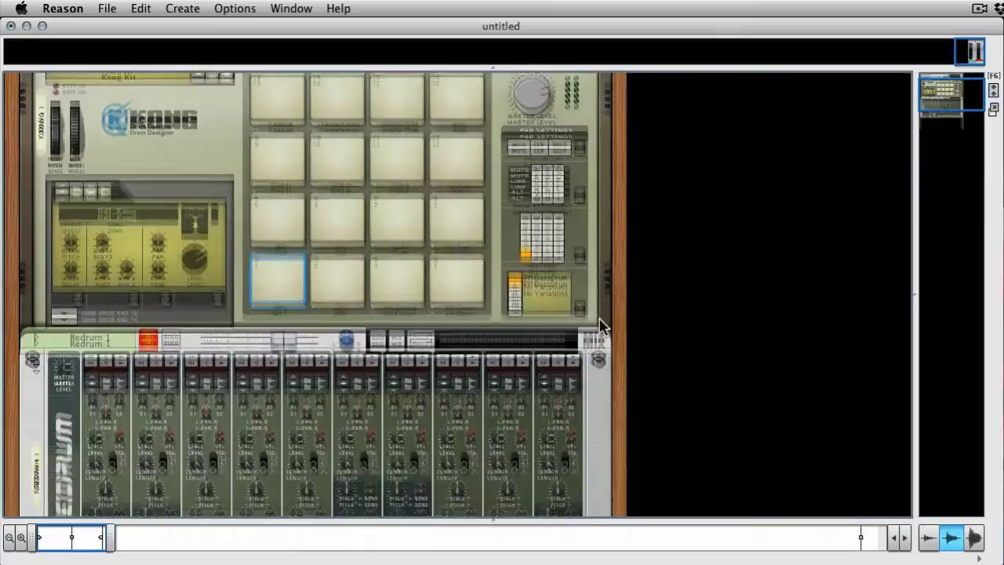
- Program Redrum channel 1 with hits on steps 1, 5, 9 and 13
scroll(601, 325, "down", 2)
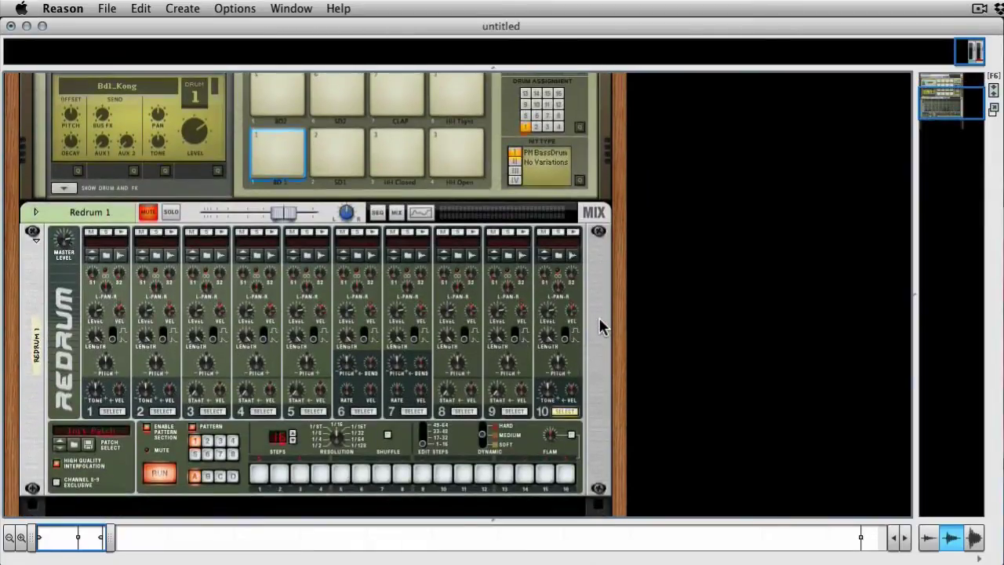
left_click(112, 413)
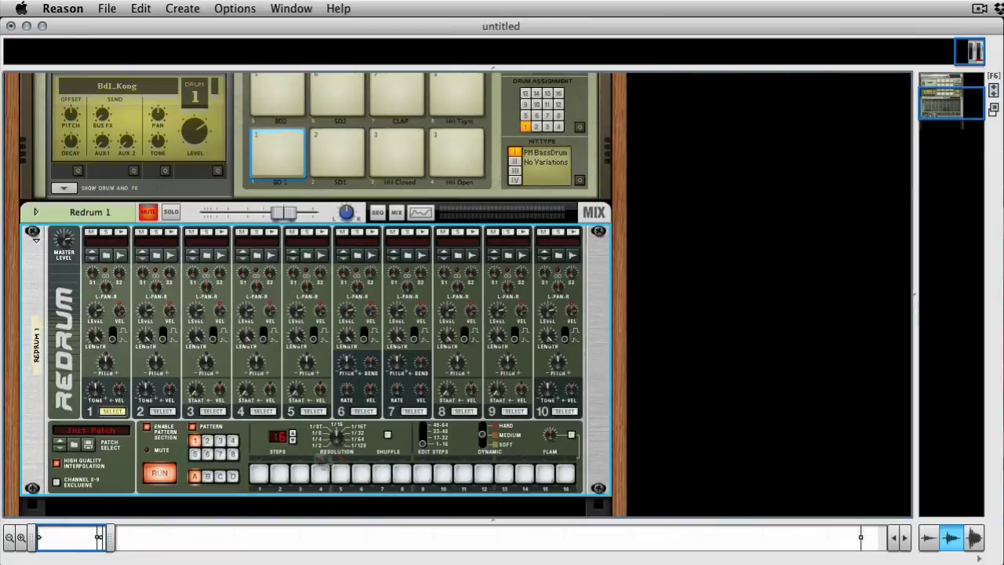
left_click(259, 473)
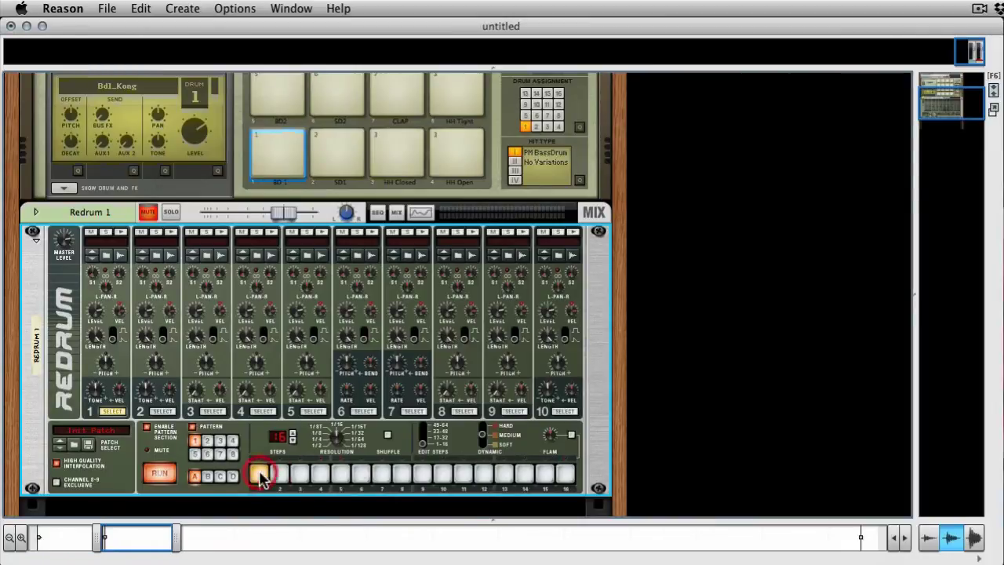
left_click(342, 474)
left_click(422, 474)
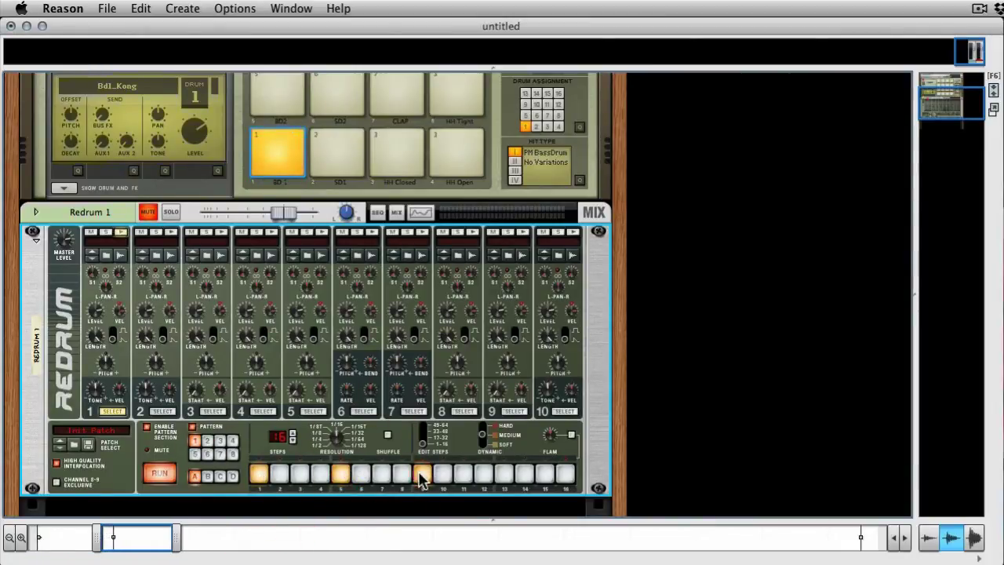
left_click(504, 474)
scroll(441, 342, "up", 3)
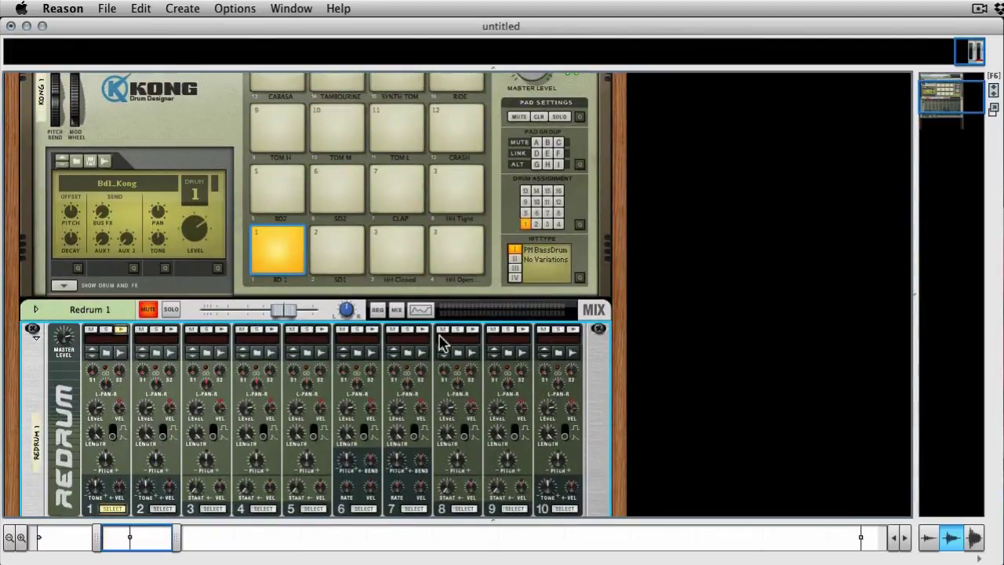
scroll(441, 342, "down", 2)
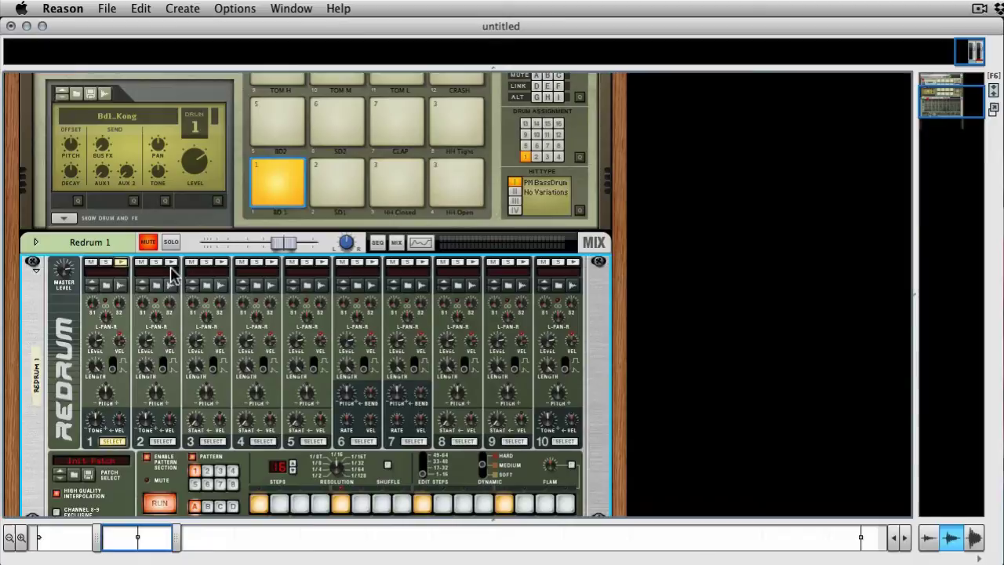
- Program drum channel 2 with hits on steps 5 and 13
left_click(163, 442)
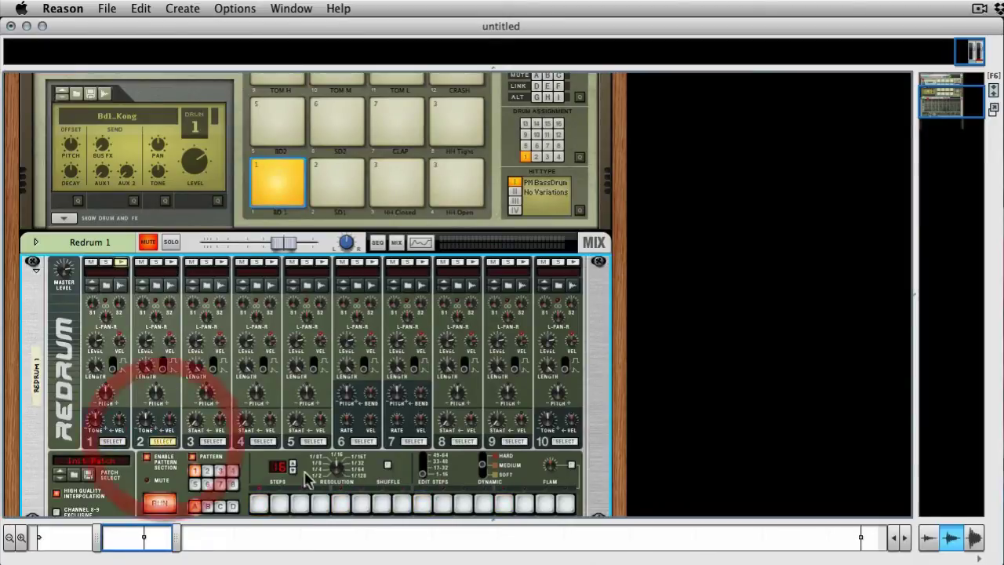
left_click(339, 503)
left_click(503, 503)
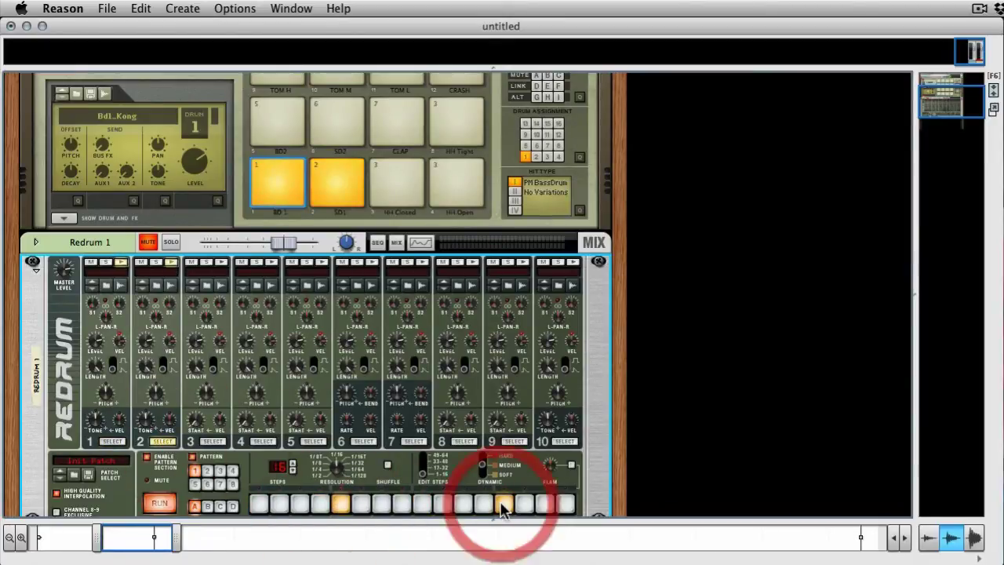
- Program drum channel 3 with hits on steps 6, 11, 13, 14, 15 and 16
left_click(212, 442)
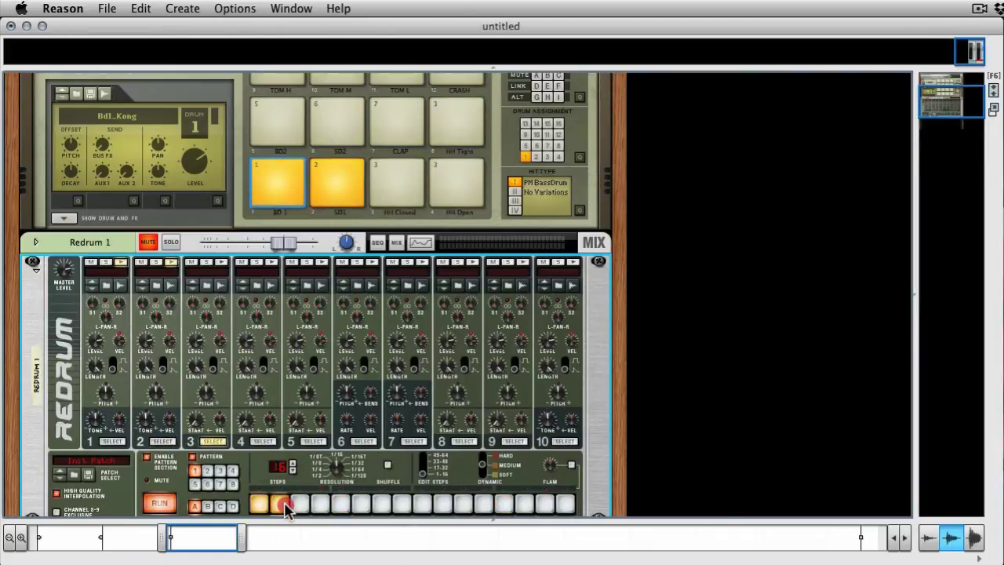
left_click(361, 503)
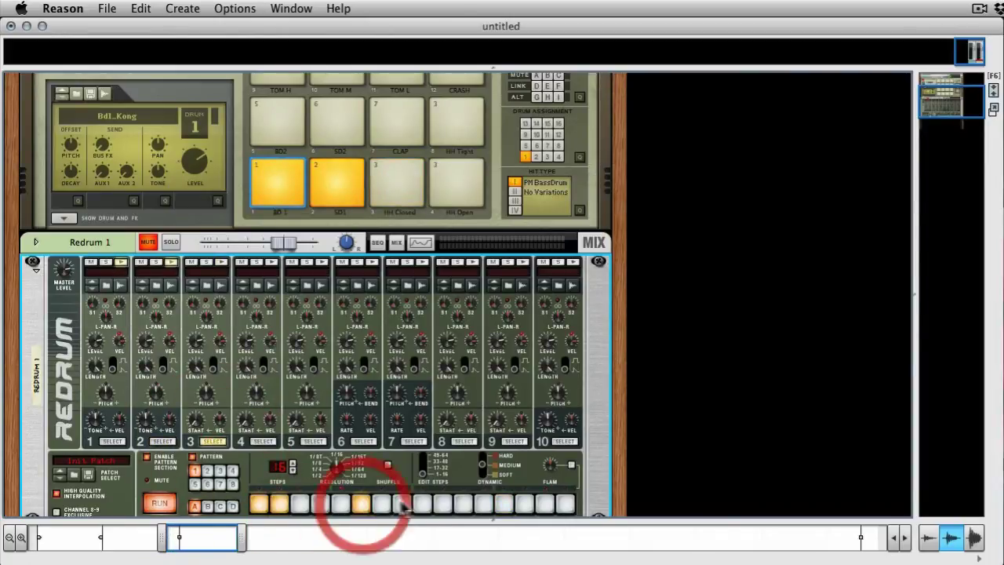
left_click(463, 503)
left_click(506, 506)
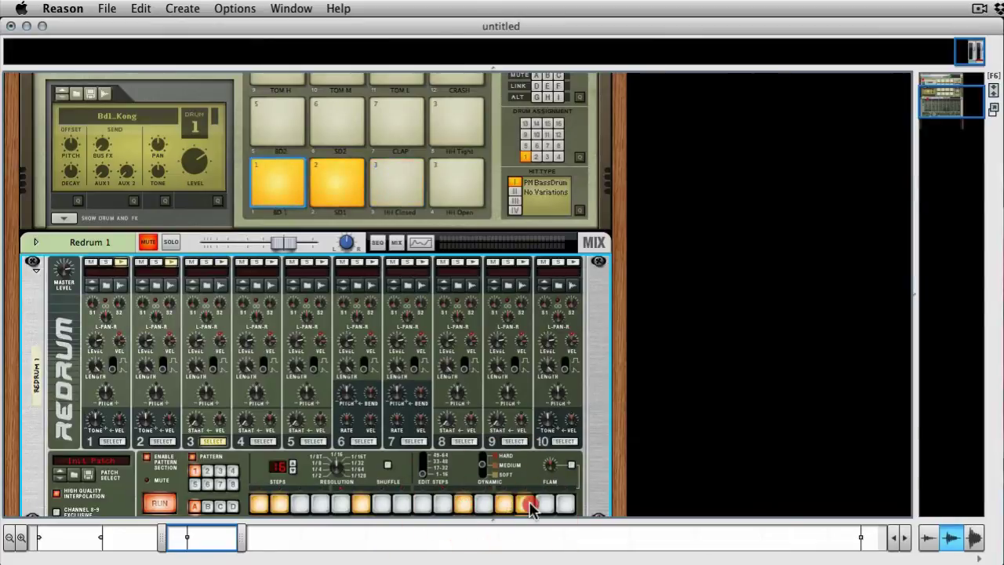
left_click(525, 503)
left_click(545, 503)
left_click(565, 504)
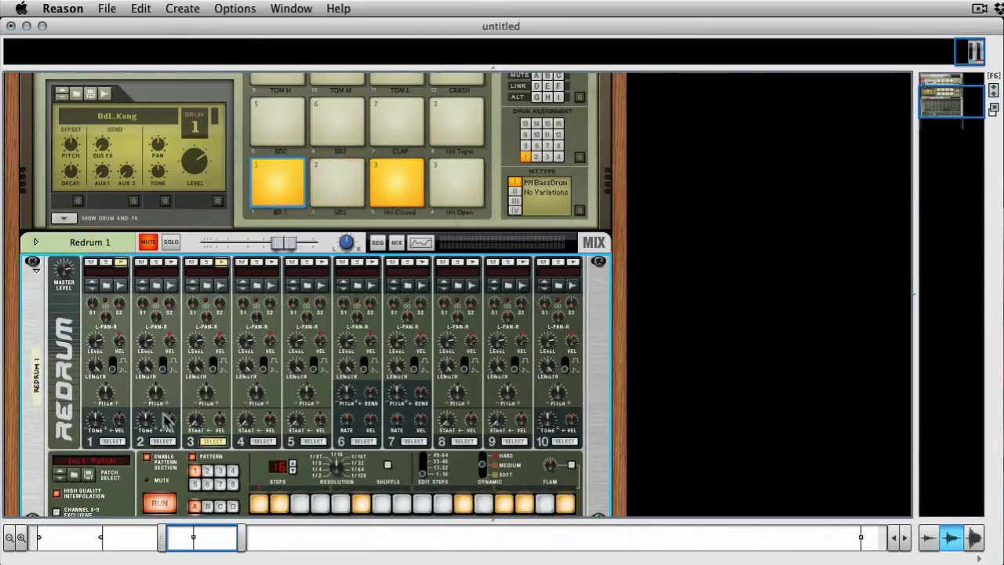
- Program drum channel 4 with hits on steps 3, 7, 11 and 15
left_click(262, 441)
left_click(299, 504)
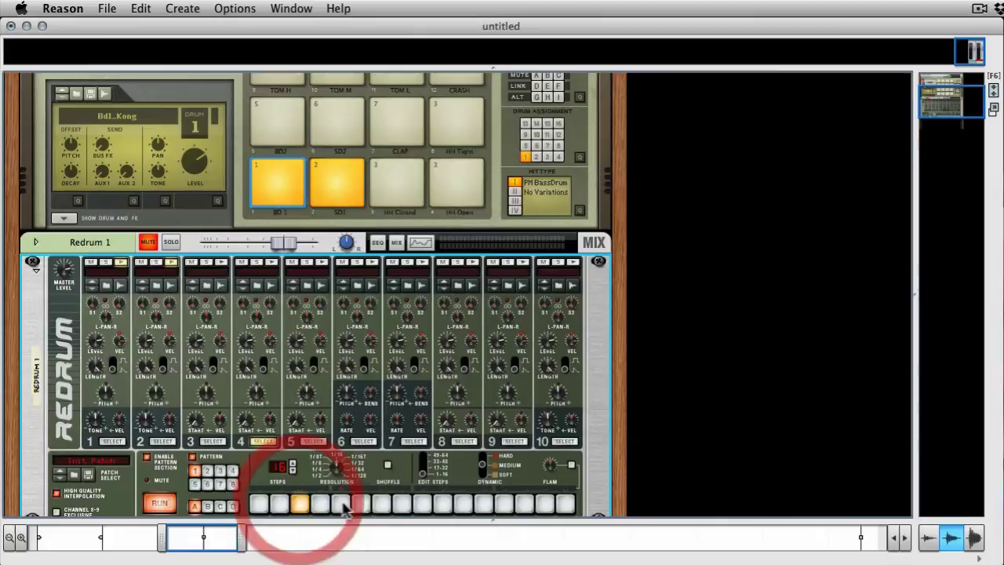
left_click(382, 504)
left_click(463, 504)
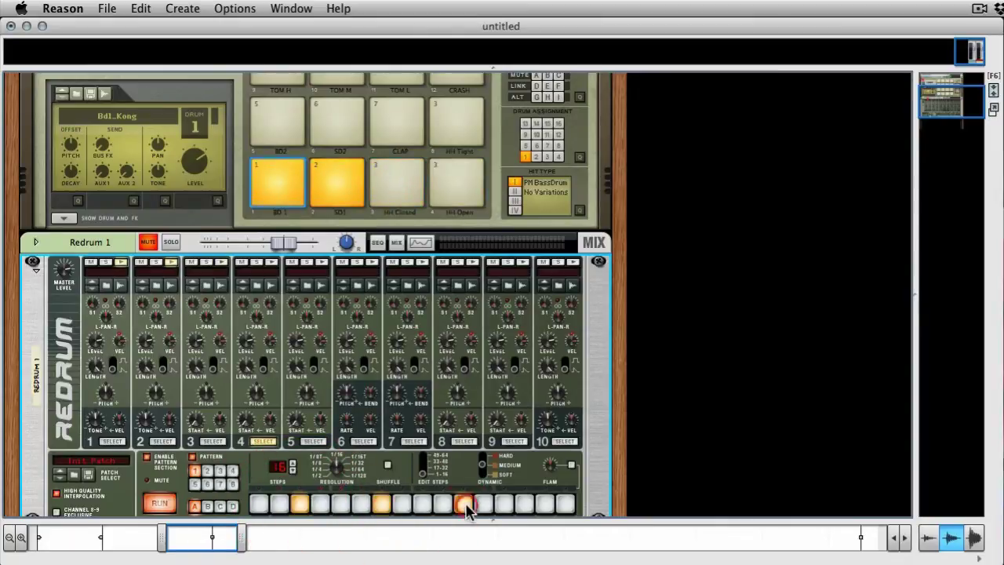
left_click(545, 504)
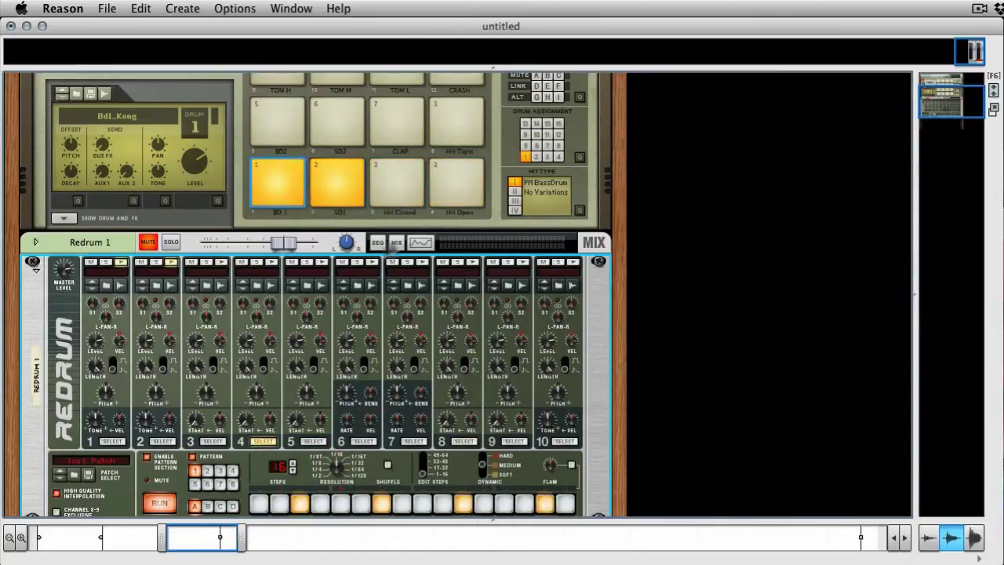
- Give SD2 (drum 6) hits on steps 4 and 16, and lower its level to about 76
left_click(284, 118)
left_click(338, 119)
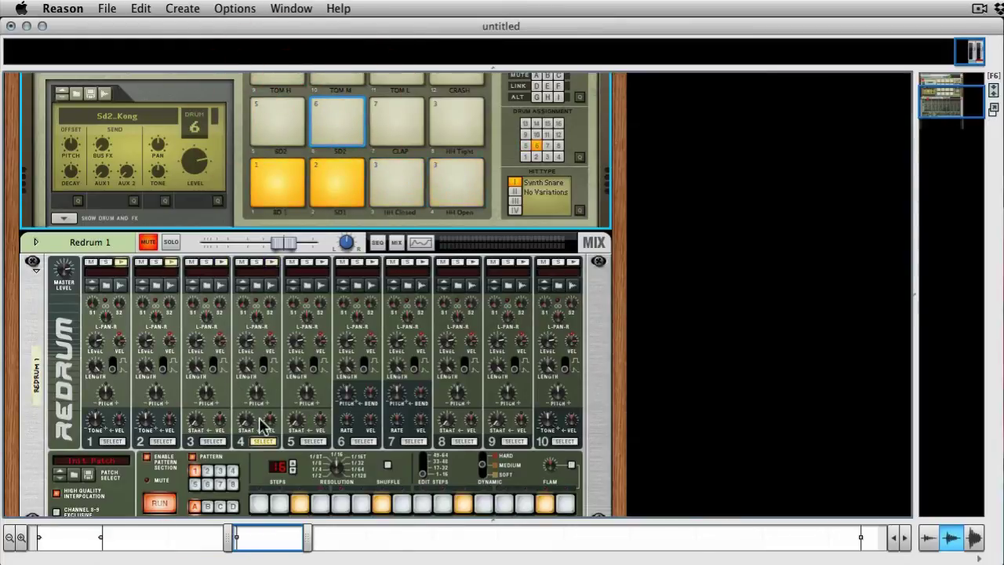
left_click(361, 442)
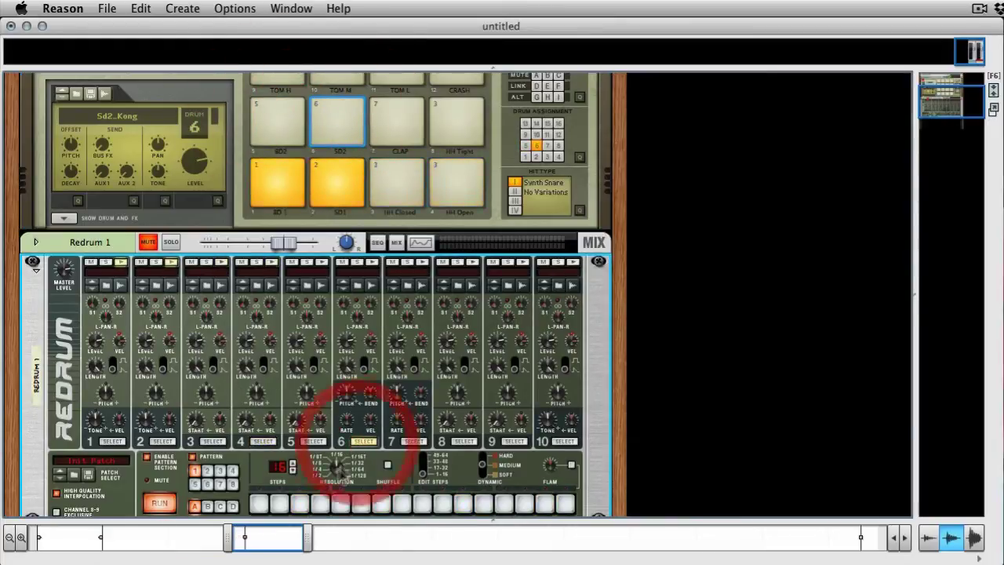
left_click(320, 503)
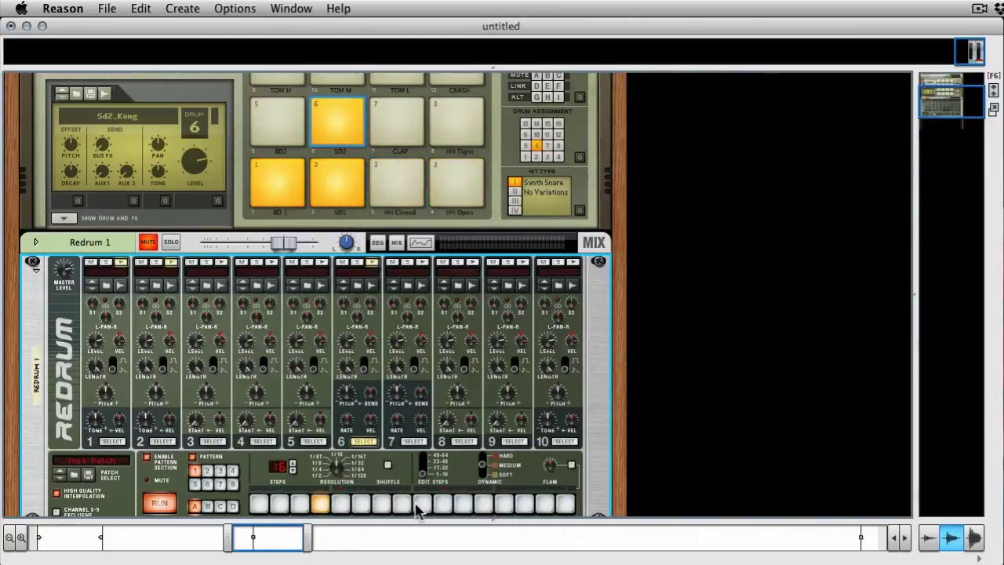
left_click(565, 503)
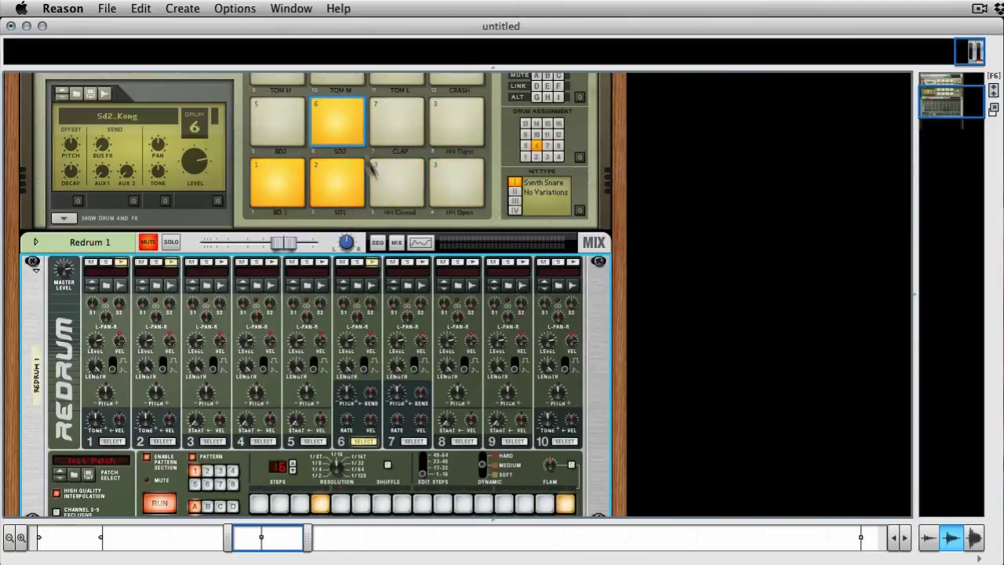
left_click(336, 105)
mouse_move(195, 160)
left_mouse_down()
mouse_move(188, 171)
mouse_move(191, 163)
left_mouse_up()
- Give the CLAP (drum 7) hits on steps 5 and 15
left_click(400, 118)
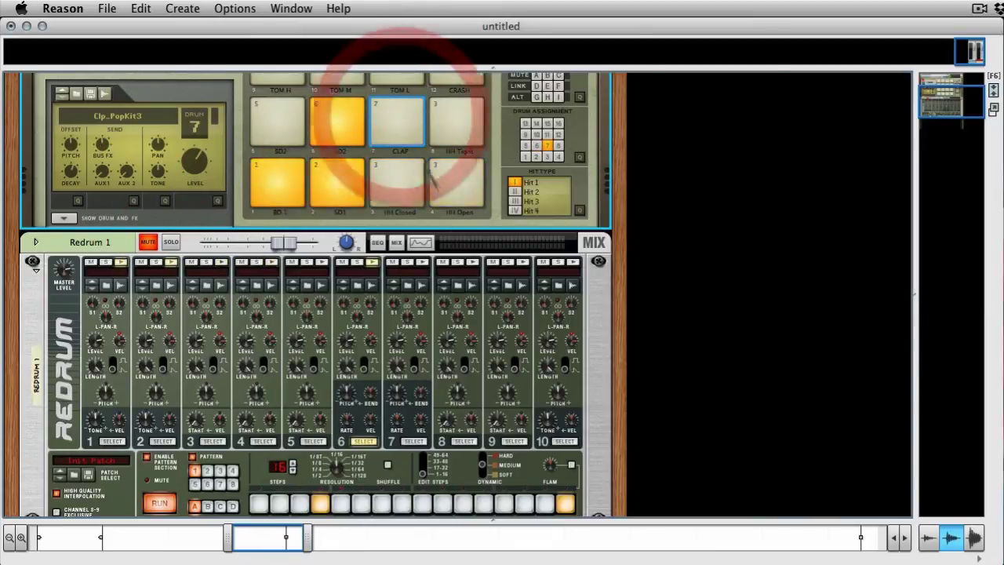
left_click(414, 441)
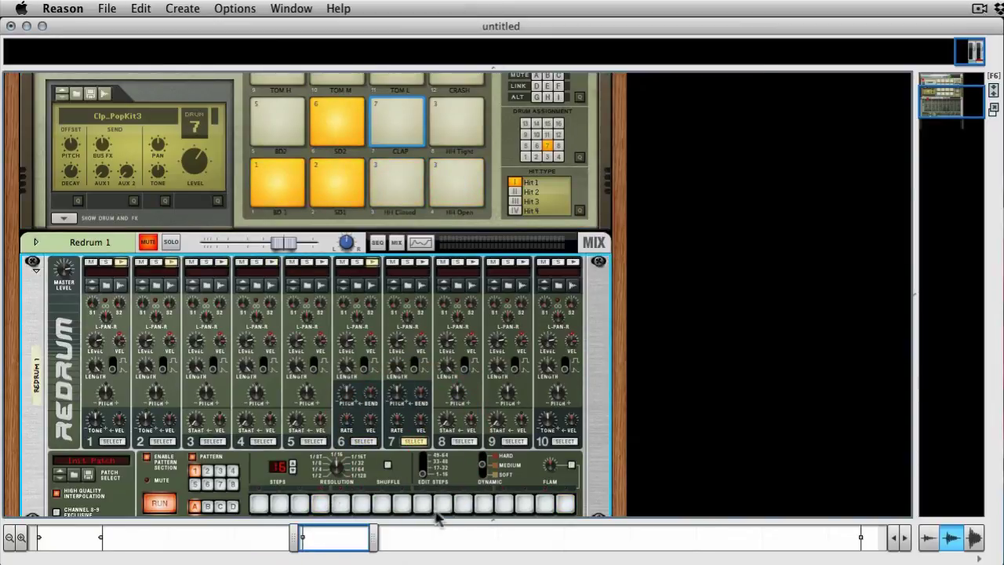
left_click(343, 504)
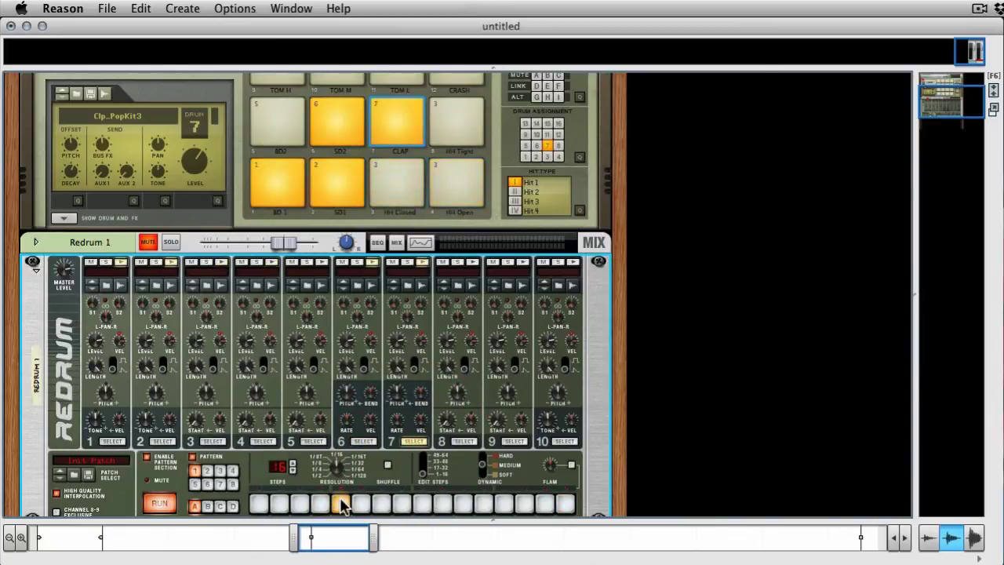
left_click(543, 505)
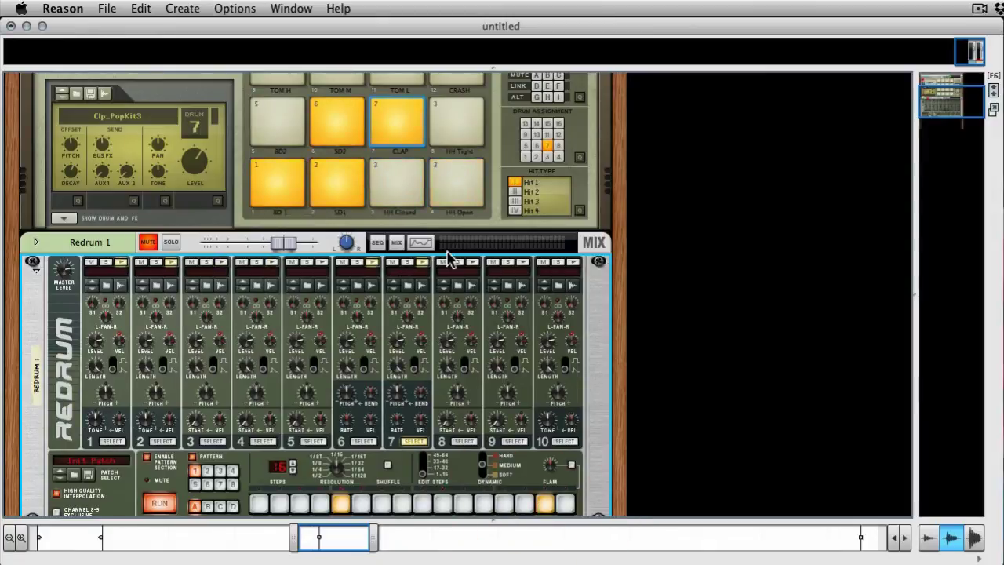
left_click(458, 118)
- Select the Redrum device and add Kong to the selection
scroll(460, 119, "up", 2)
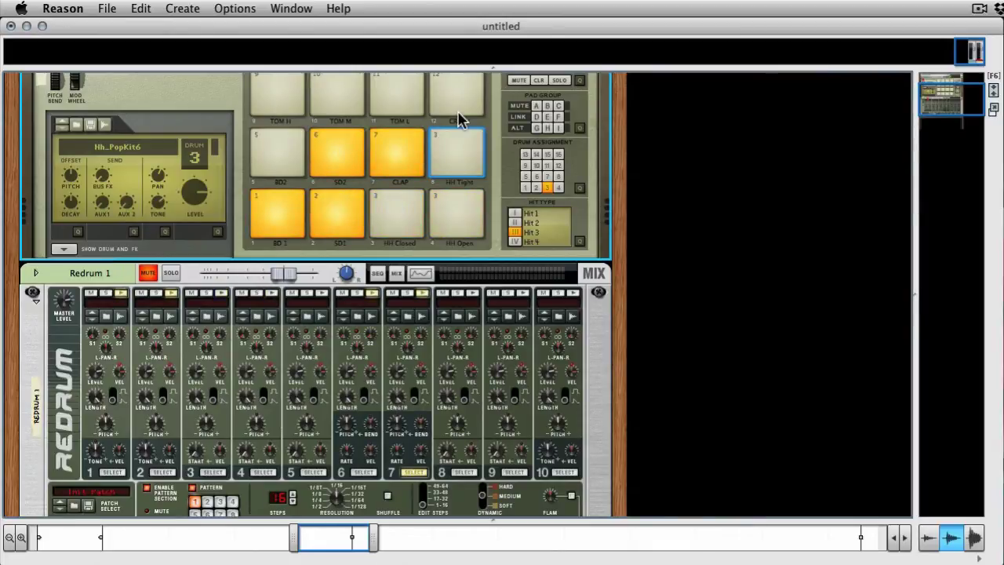
scroll(459, 119, "up", 5)
scroll(460, 119, "down", 1)
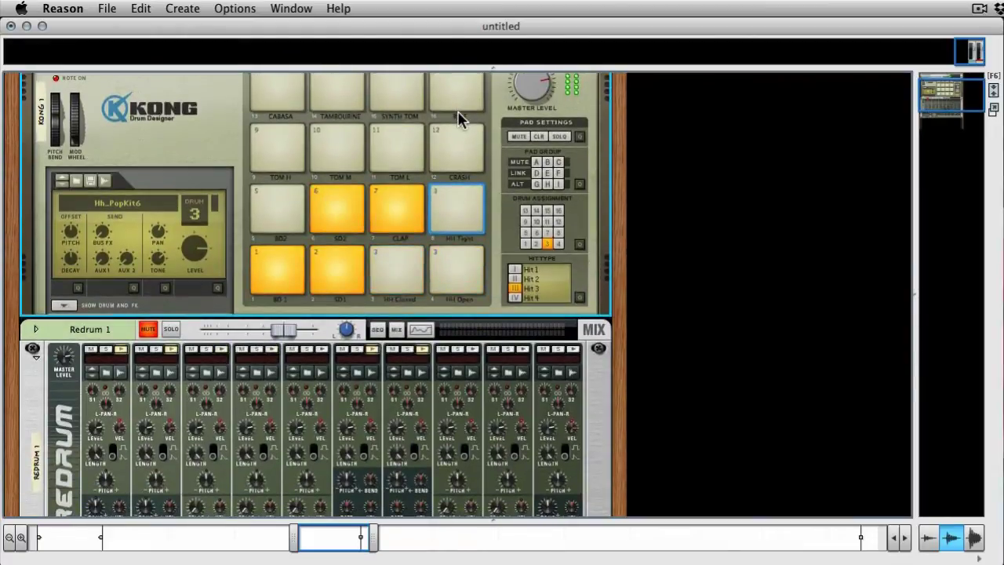
scroll(460, 118, "up", 1)
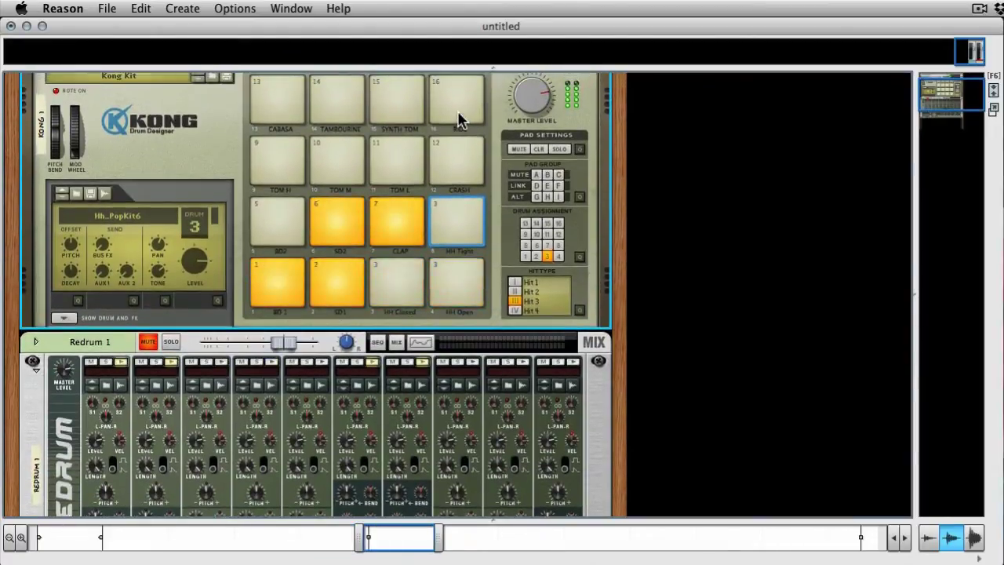
left_click(596, 343)
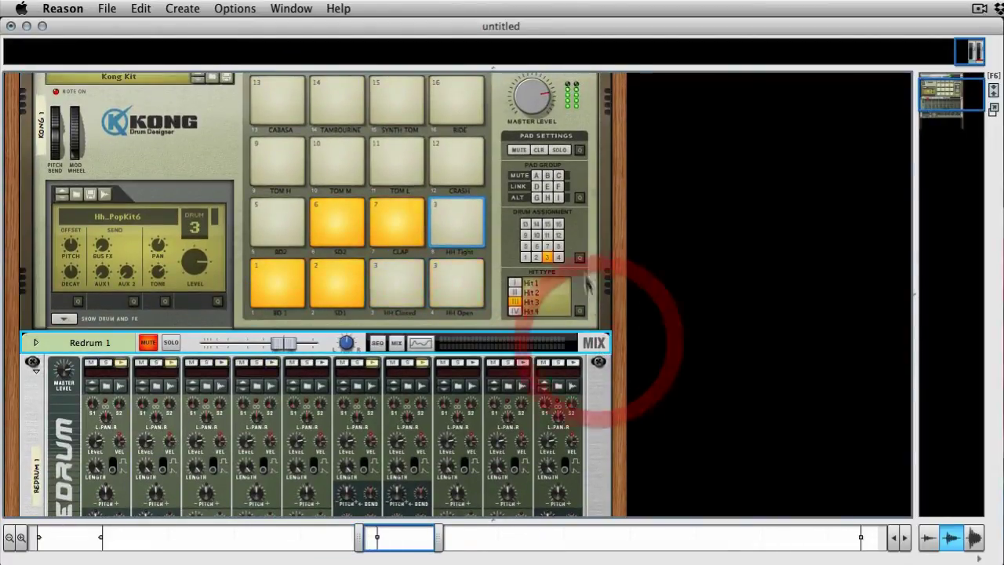
scroll(583, 259, "up", 6)
left_click(600, 278)
scroll(600, 278, "down", 10)
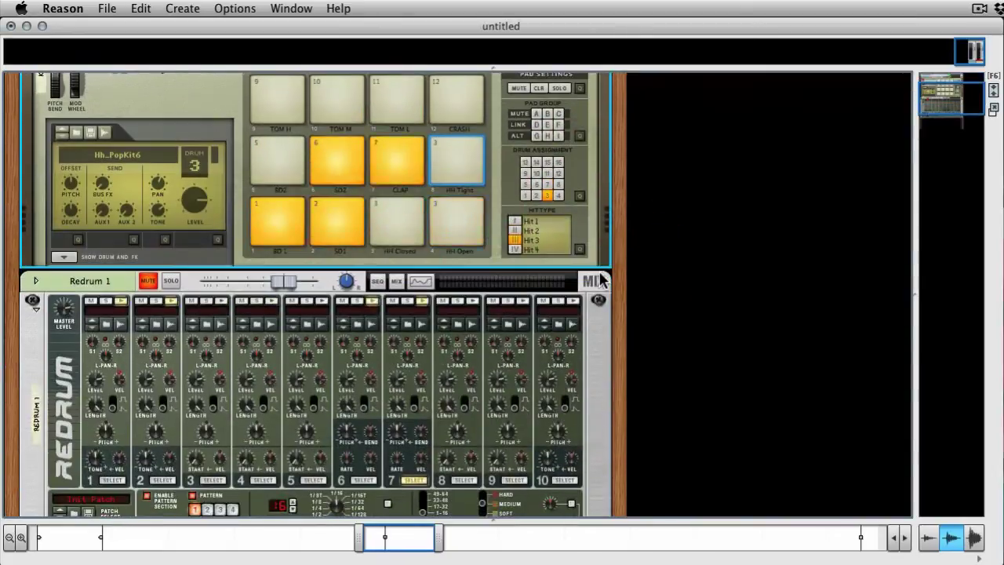
- Combine the selected Kong and Redrum into Combinator 1
right_click(594, 330)
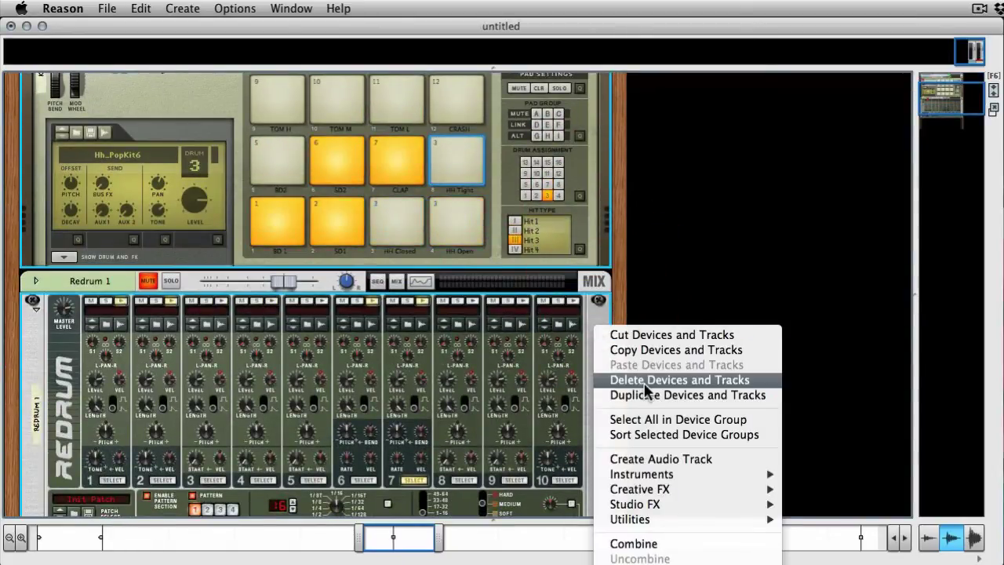
left_click(659, 544)
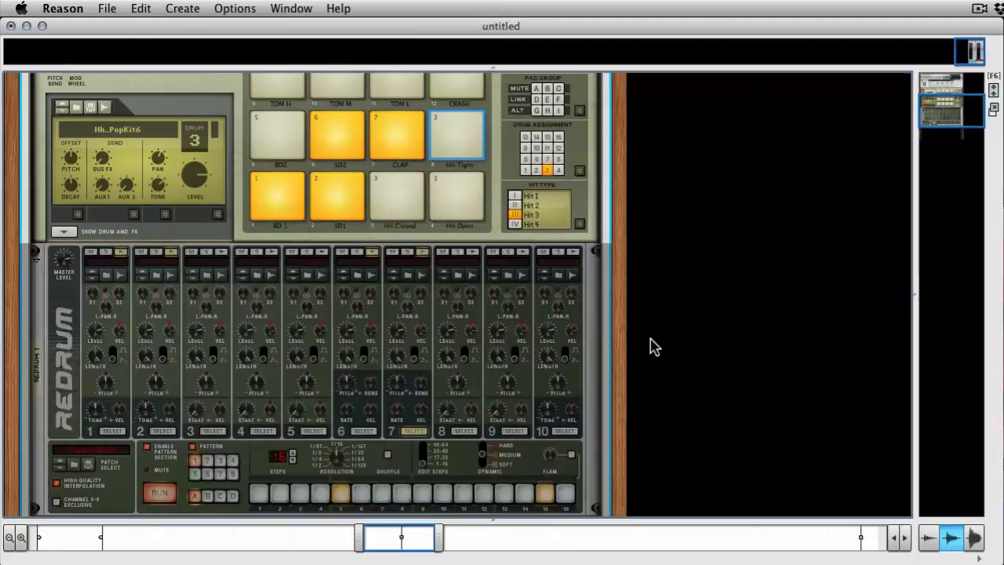
scroll(659, 284, "down", 8)
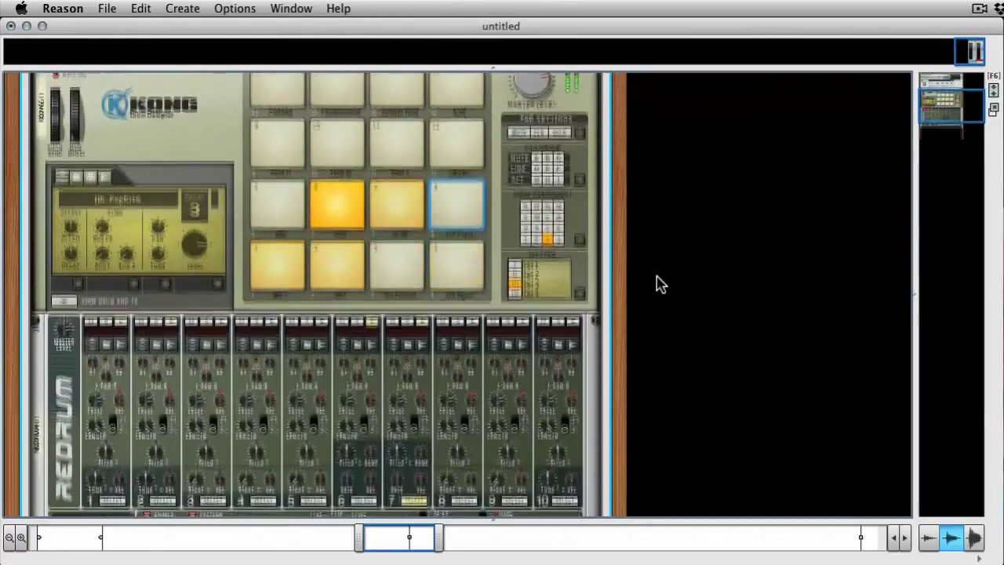
scroll(659, 285, "up", 6)
scroll(659, 284, "down", 3)
- Flip the rack to verify the rear gate cabling, then return to the front
key("Tab")
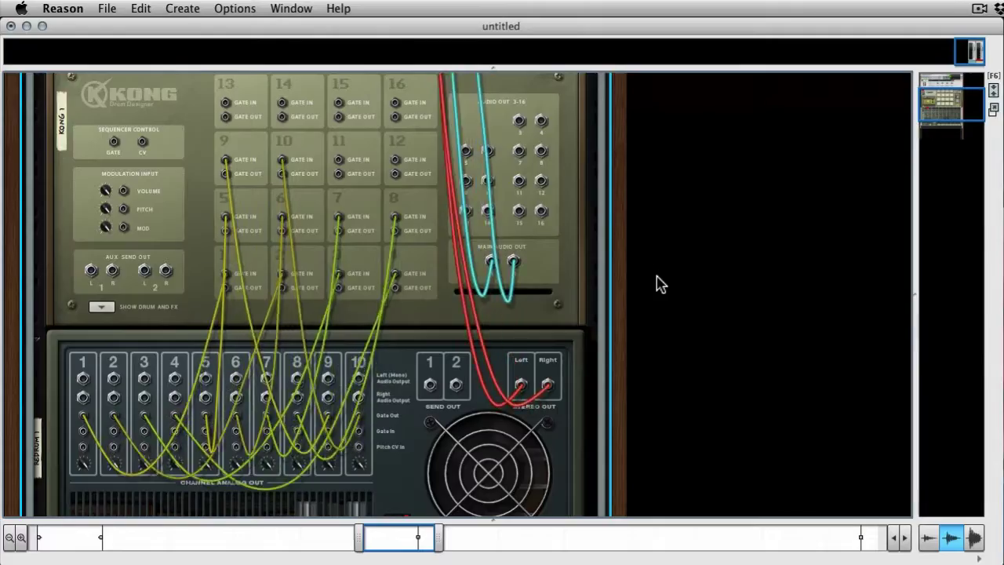
scroll(659, 285, "up", 2)
scroll(659, 285, "down", 1)
scroll(659, 285, "up", 3)
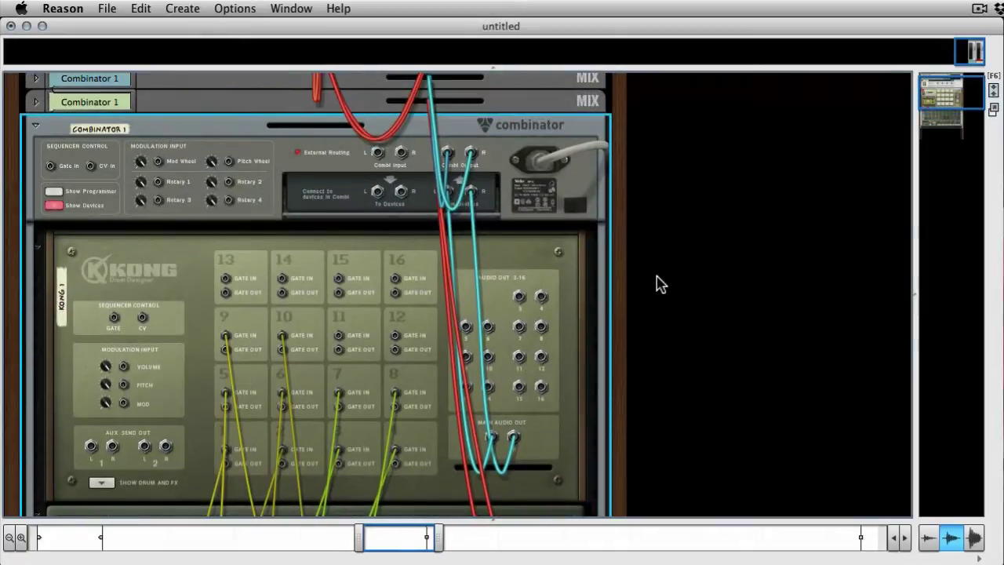
key("Tab")
scroll(659, 285, "down", 3)
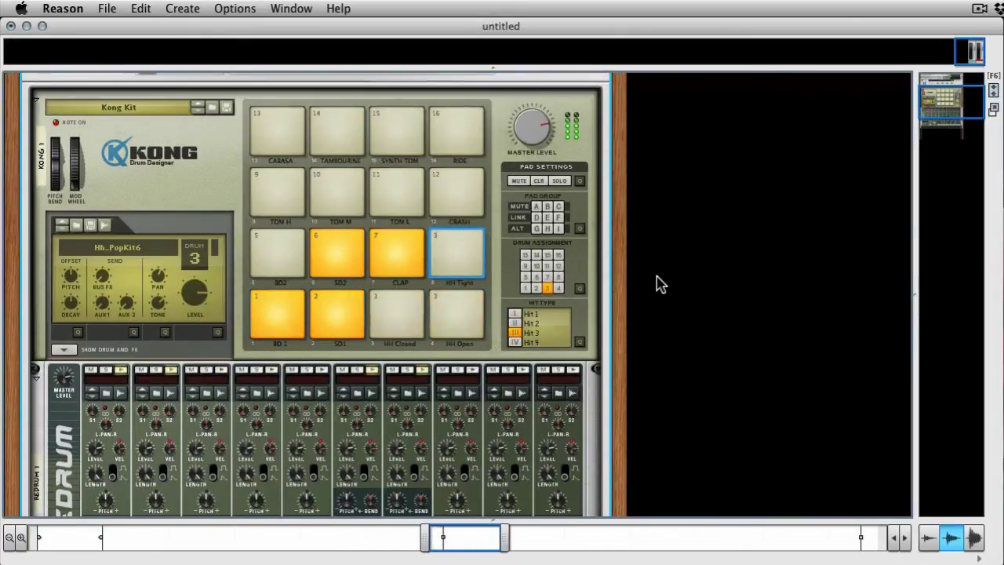
scroll(659, 285, "down", 2)
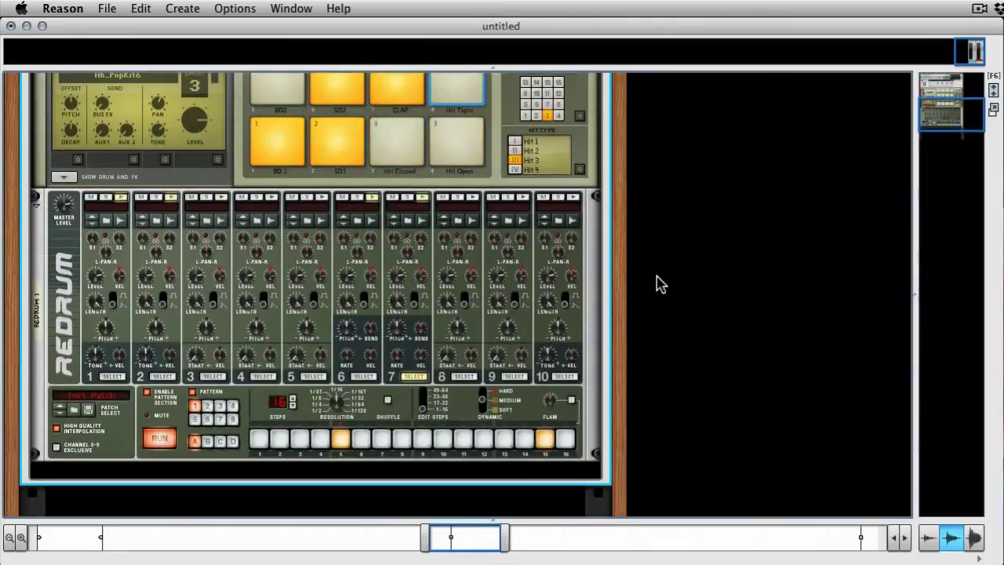
scroll(659, 285, "up", 3)
scroll(659, 284, "down", 2)
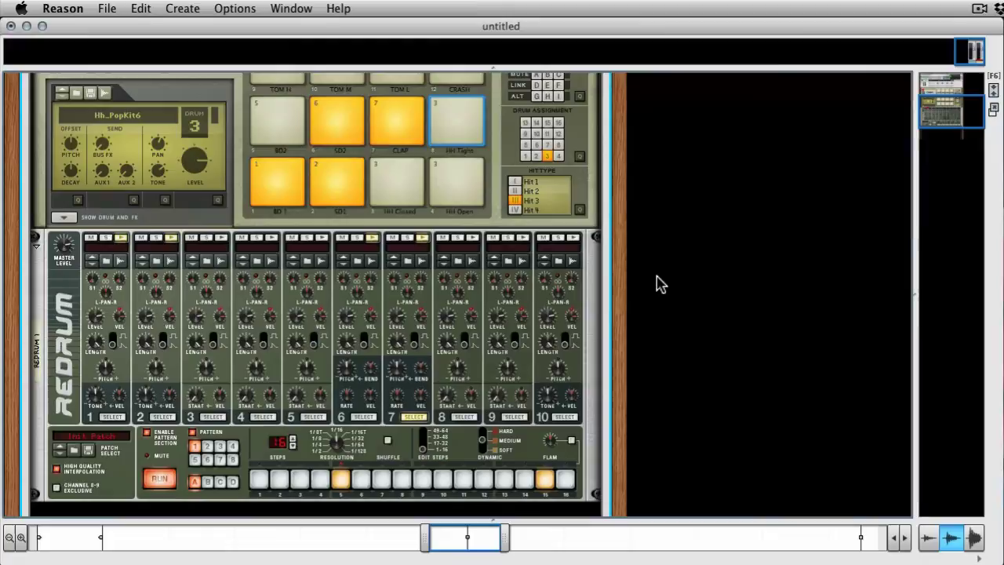
scroll(660, 285, "up", 3)
scroll(659, 285, "up", 1)
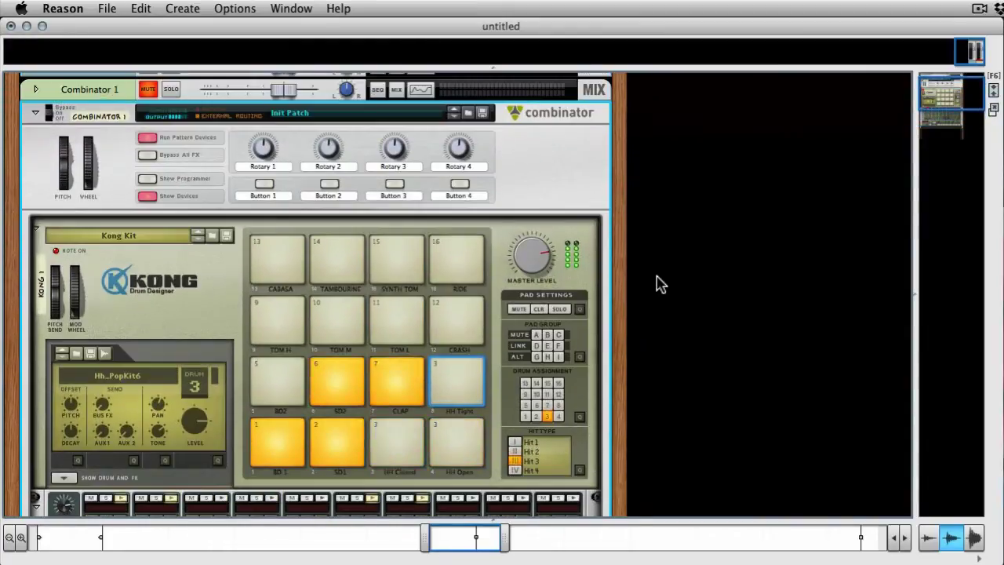